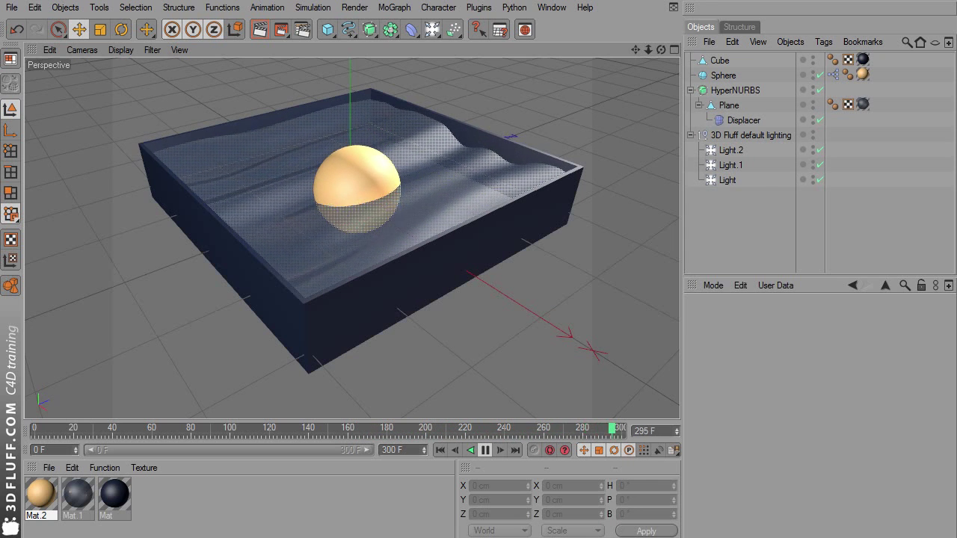
Step: Create a new empty document holding only the default lighting rig, using Ctrl+N
key("ctrl+n")
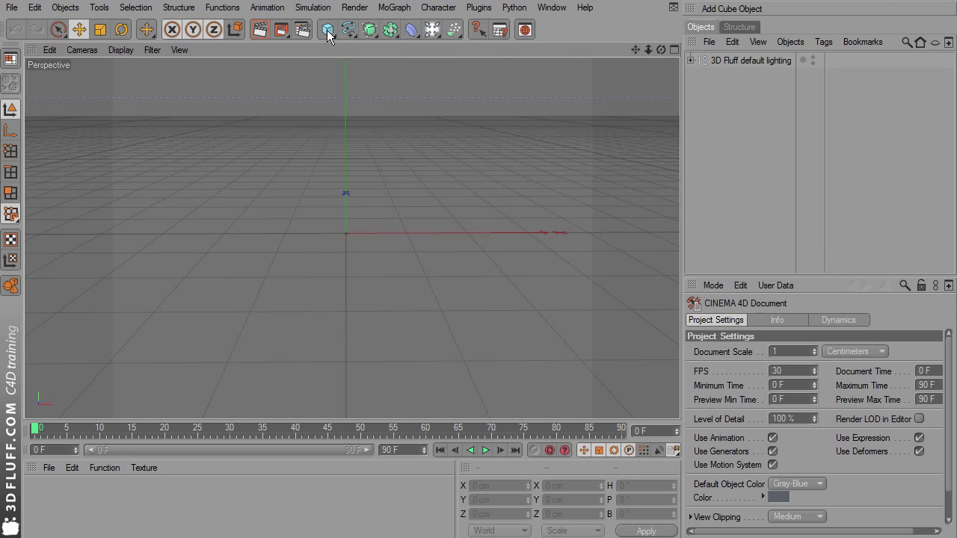
Step: Add a Plane and a Displacer, nest the Displacer under the Plane, and view from above
left_click_drag(327, 30, 461, 77)
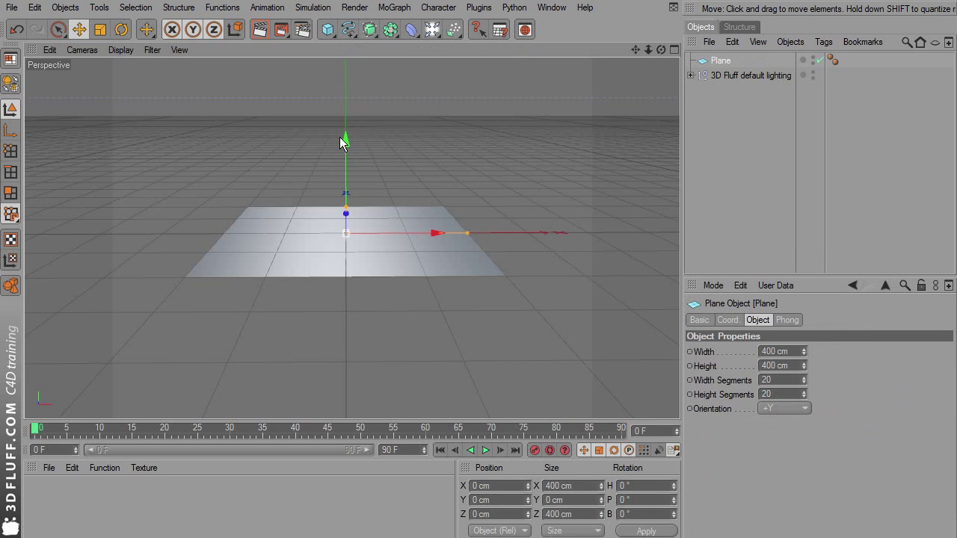
left_click_drag(345, 139, 343, 134)
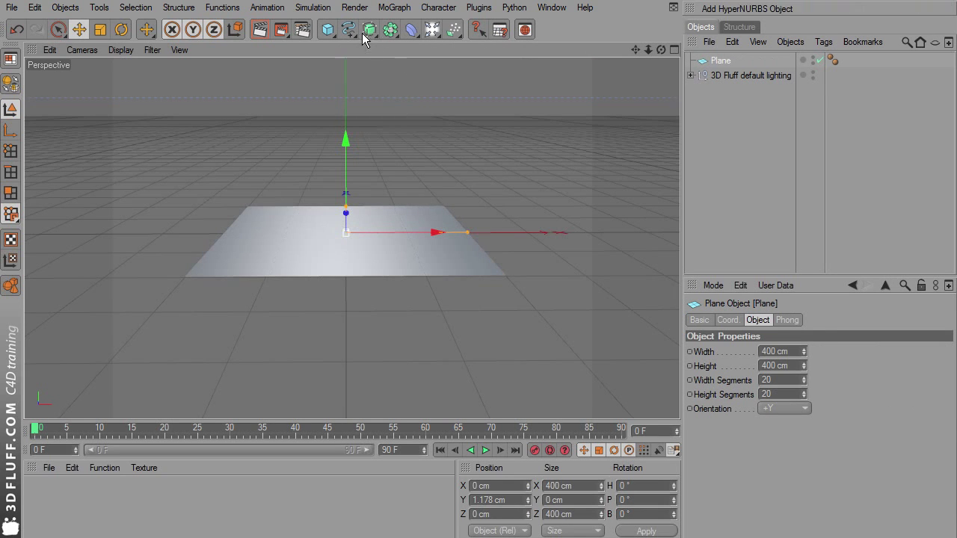
left_click_drag(412, 28, 598, 76)
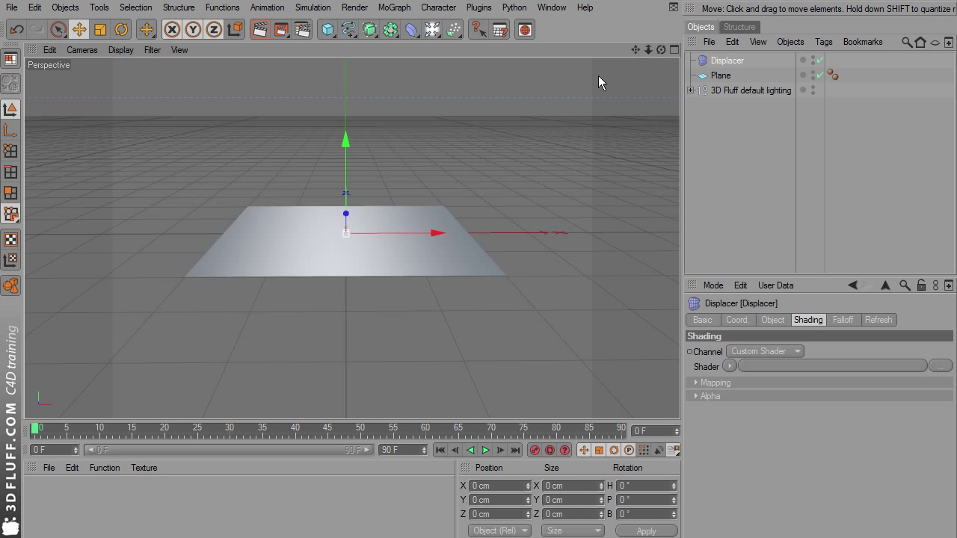
left_click_drag(722, 61, 720, 74)
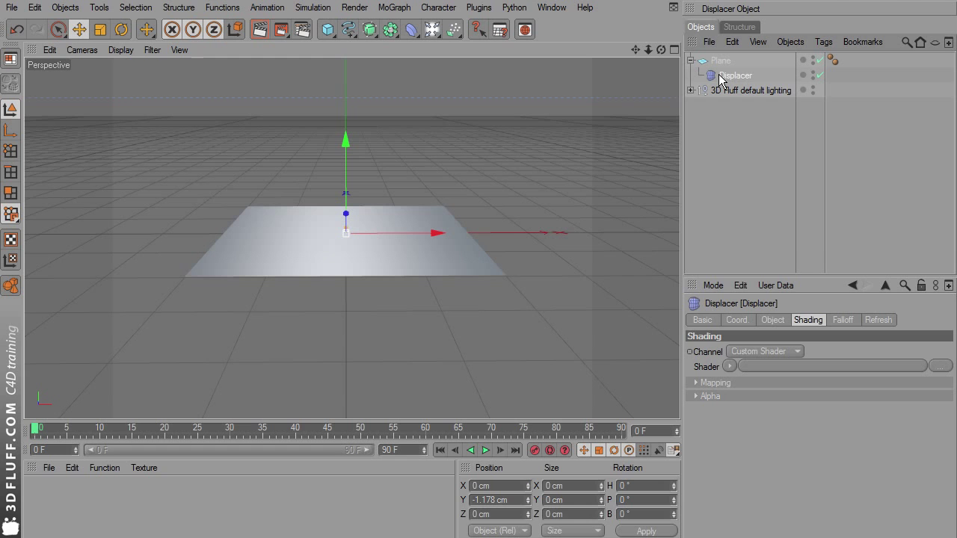
left_click_drag(586, 118, 513, 365, "alt")
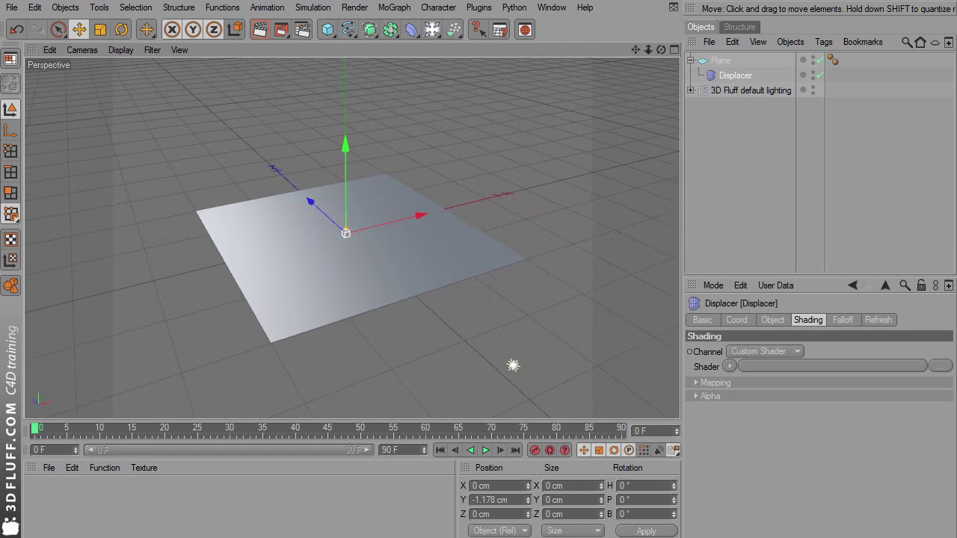
scroll(237, 120, "up", 3)
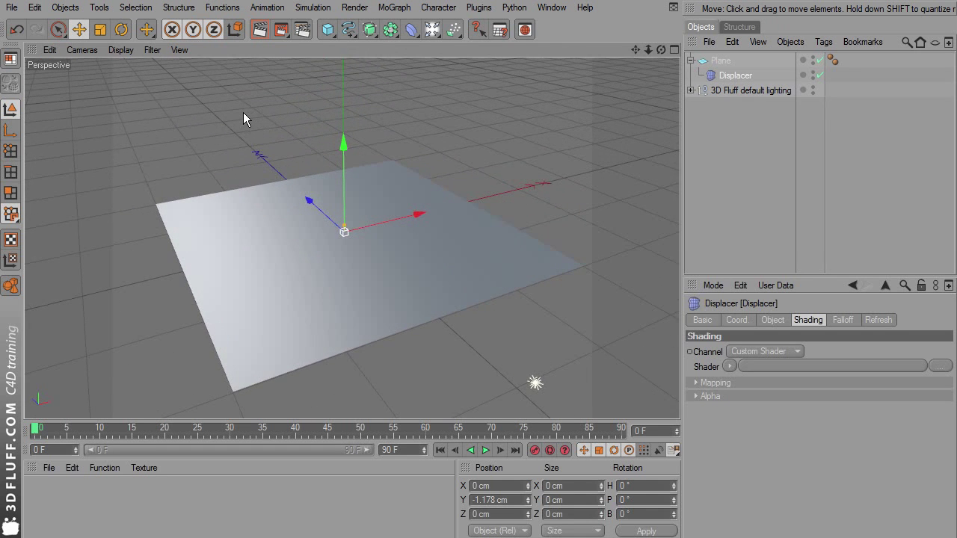
Step: Set the Displacer's shader to Noise and start animation playback
left_click(729, 367)
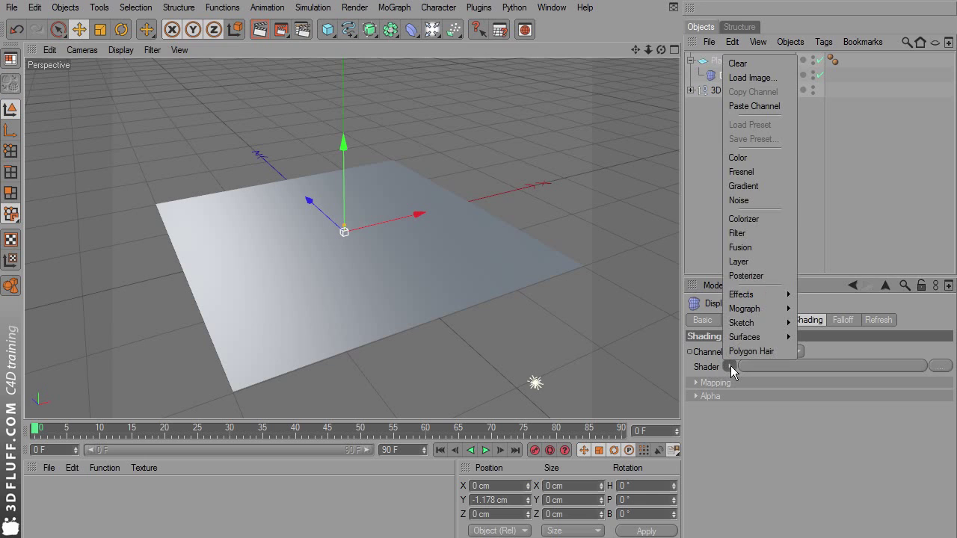
left_click(767, 202)
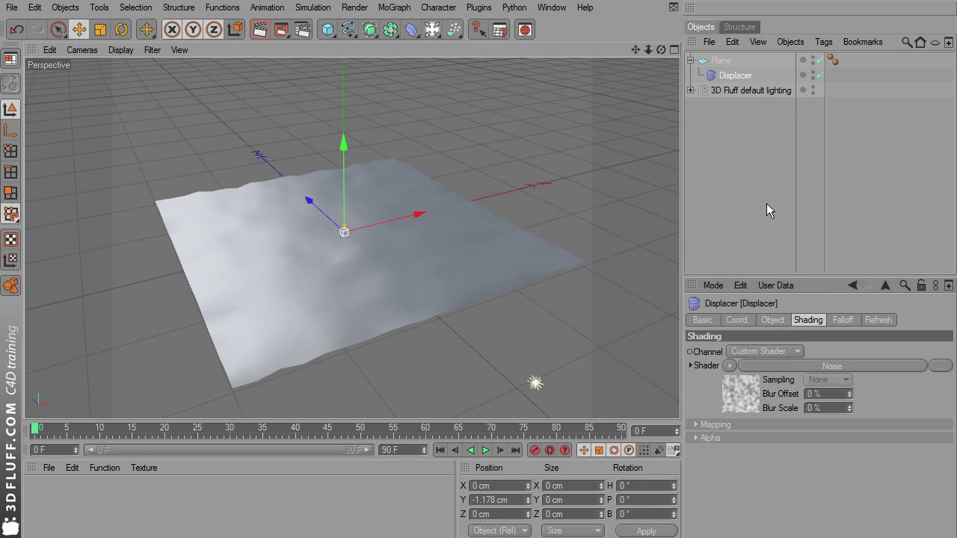
left_click(486, 451)
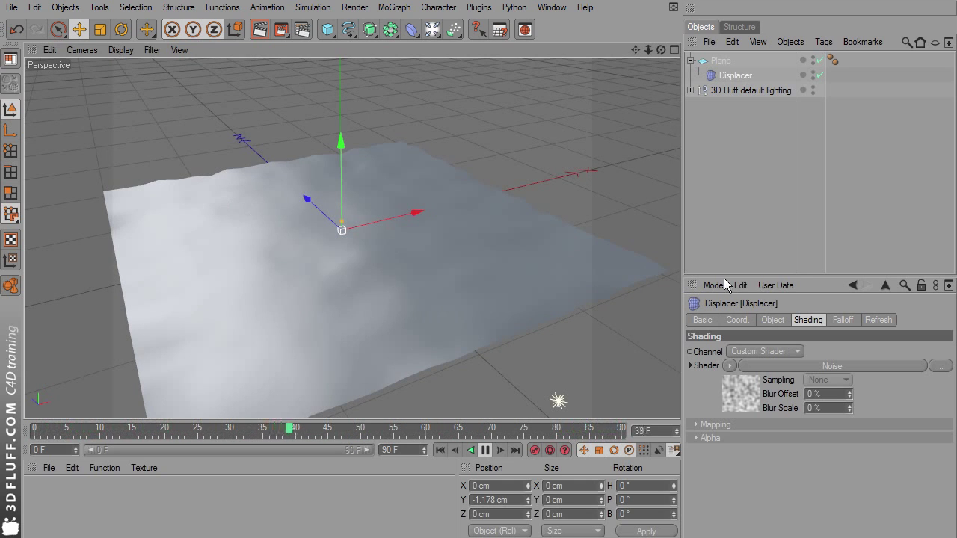
Step: Change the Displacer Strength from 265 % to 350 % and inspect the taller bumps
left_click(772, 320)
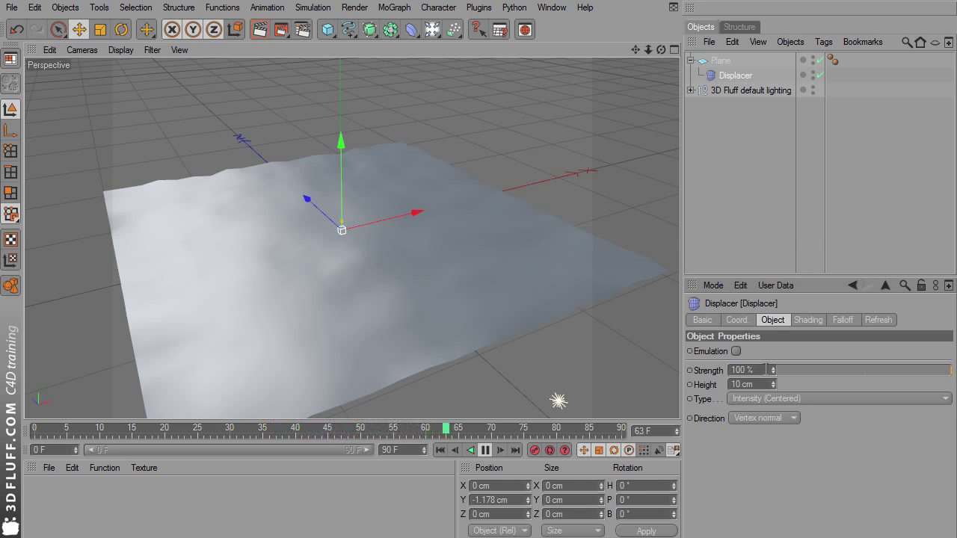
left_click_drag(773, 370, 377, 320)
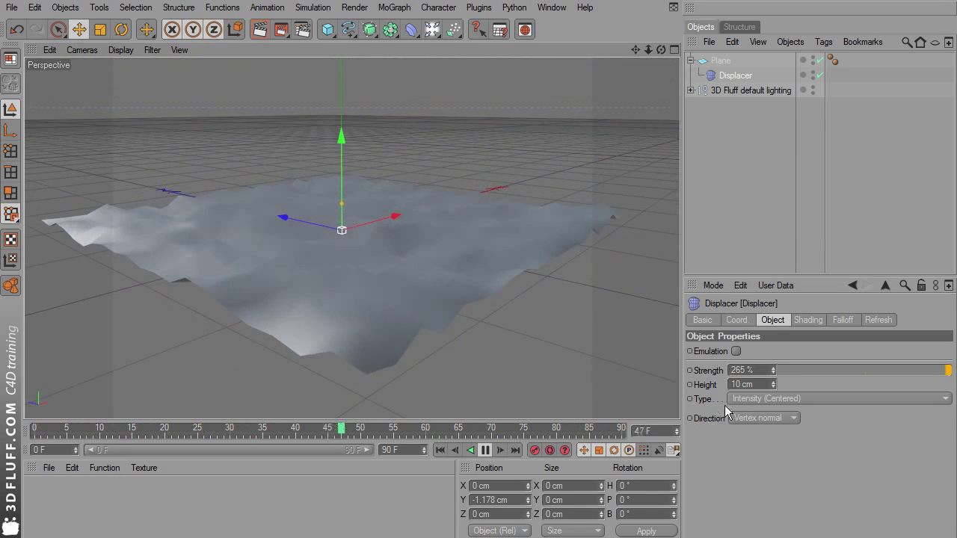
double_click(757, 369)
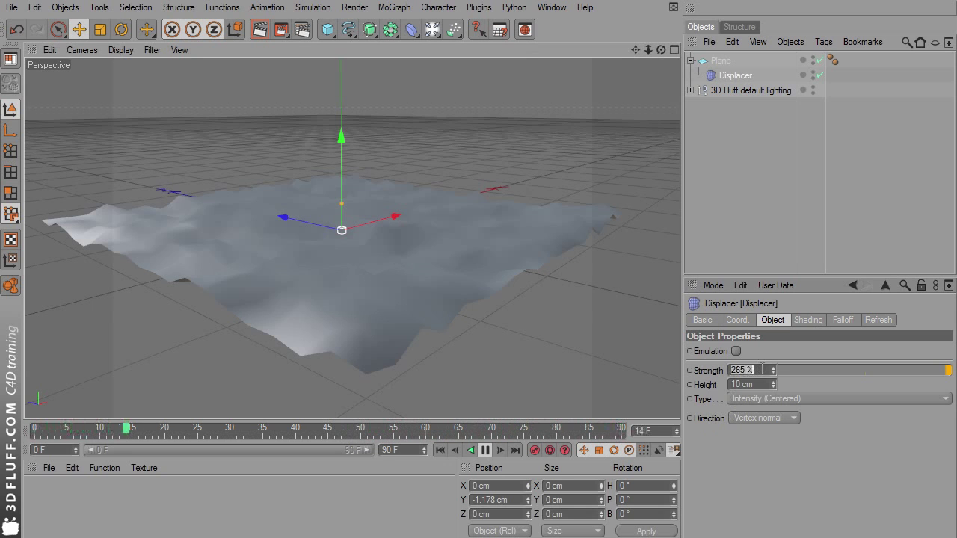
type("350")
key("Return")
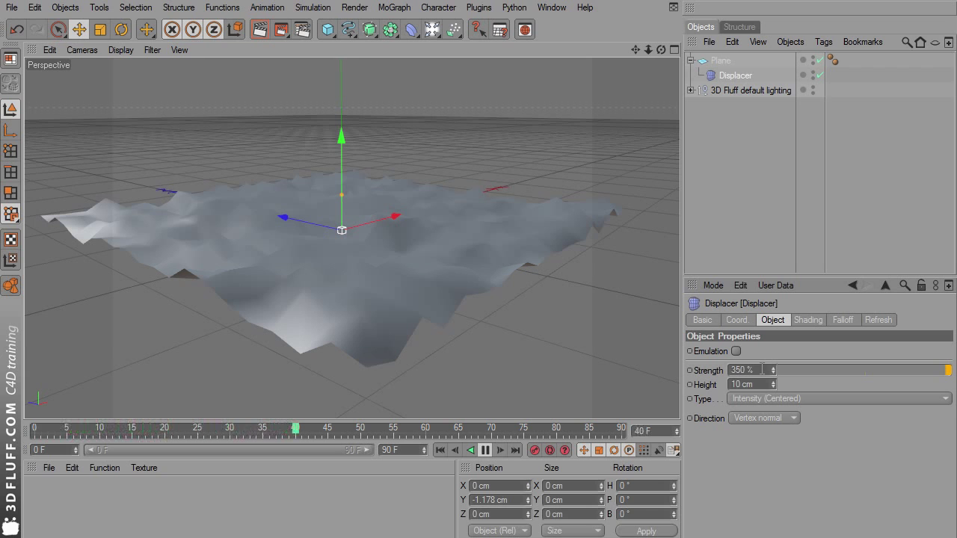
left_click_drag(478, 374, 555, 185, "alt")
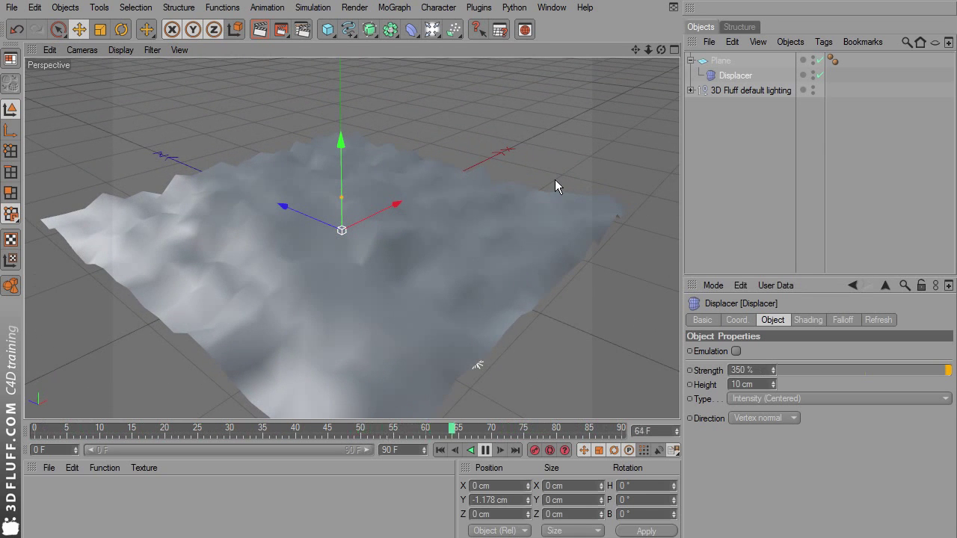
Step: Nest the Plane under a new HyperNURBS and show the Displacer's Noise shader settings
left_click(369, 30)
left_click_drag(724, 78, 725, 66)
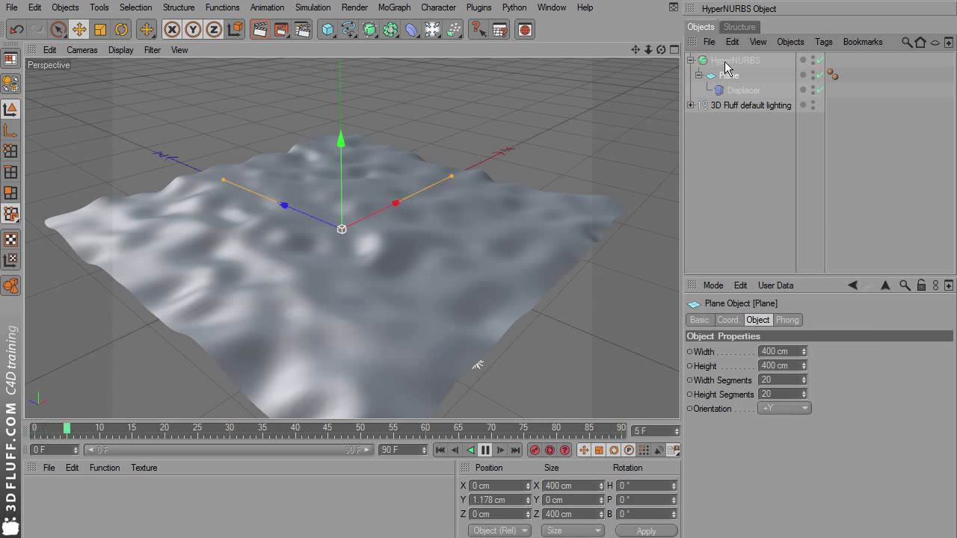
left_click(735, 91)
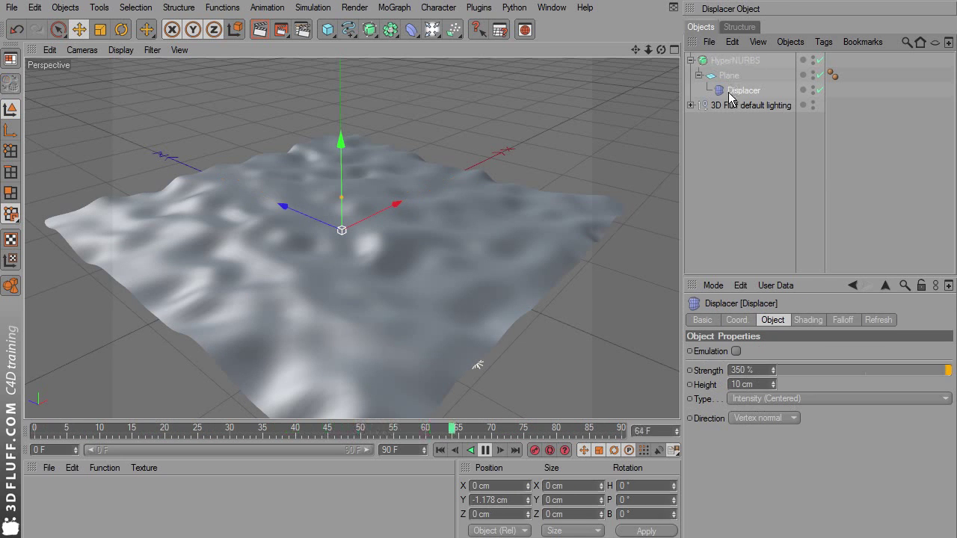
left_click(810, 322)
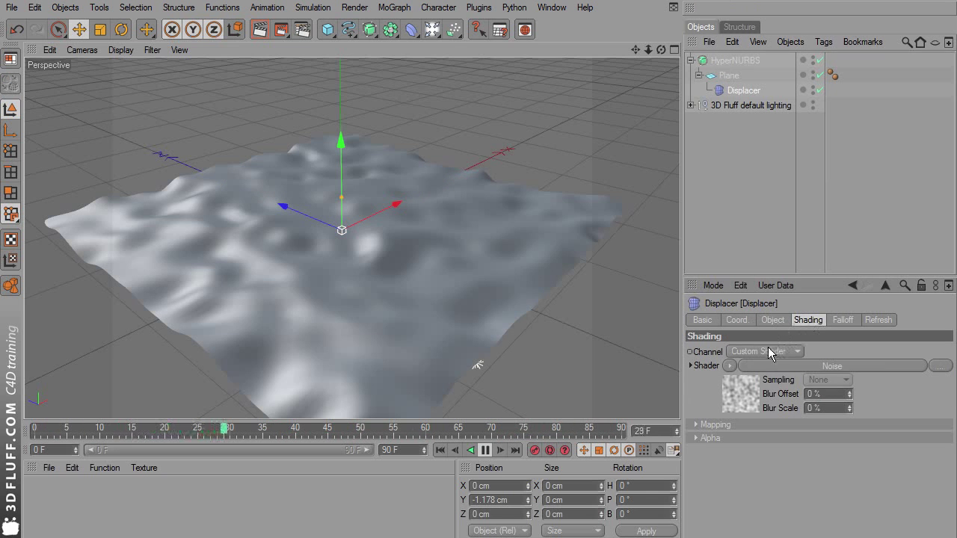
left_click(779, 366)
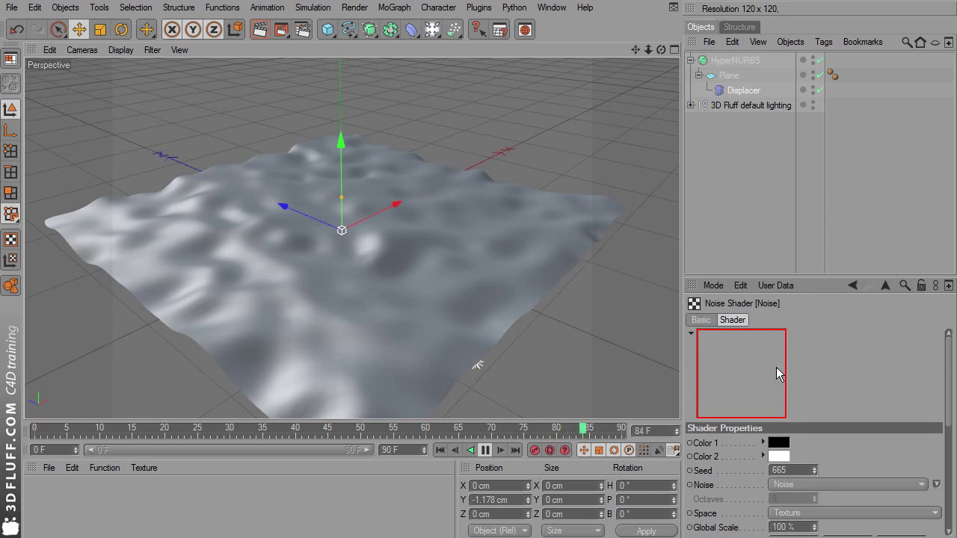
left_click_drag(793, 279, 794, 148)
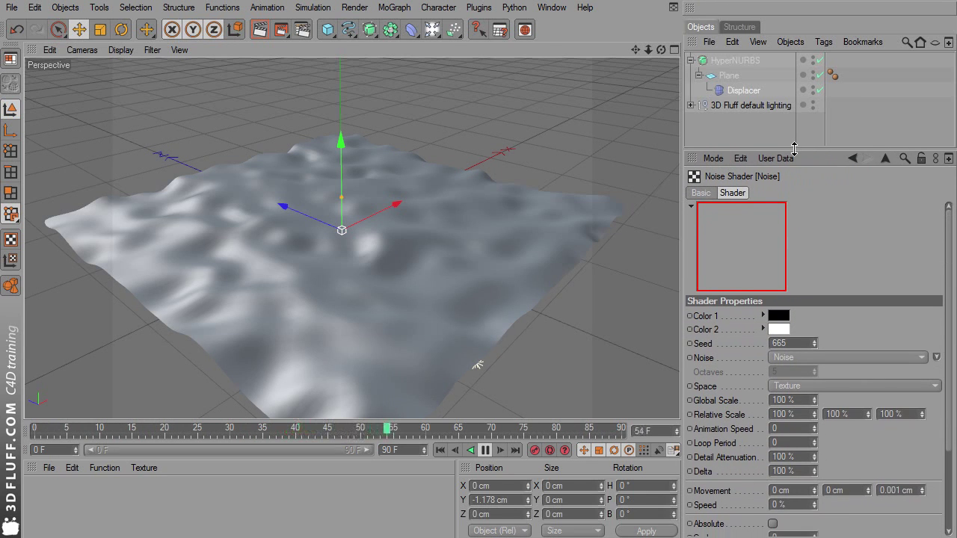
Step: Play the animation and set the Noise Global Scale to 500 %
left_click(485, 450)
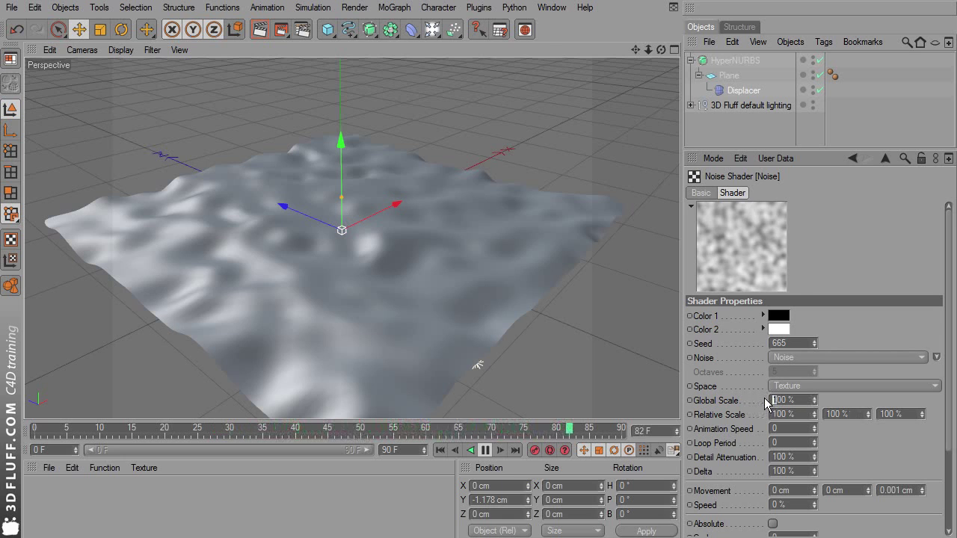
type("500")
key("Return")
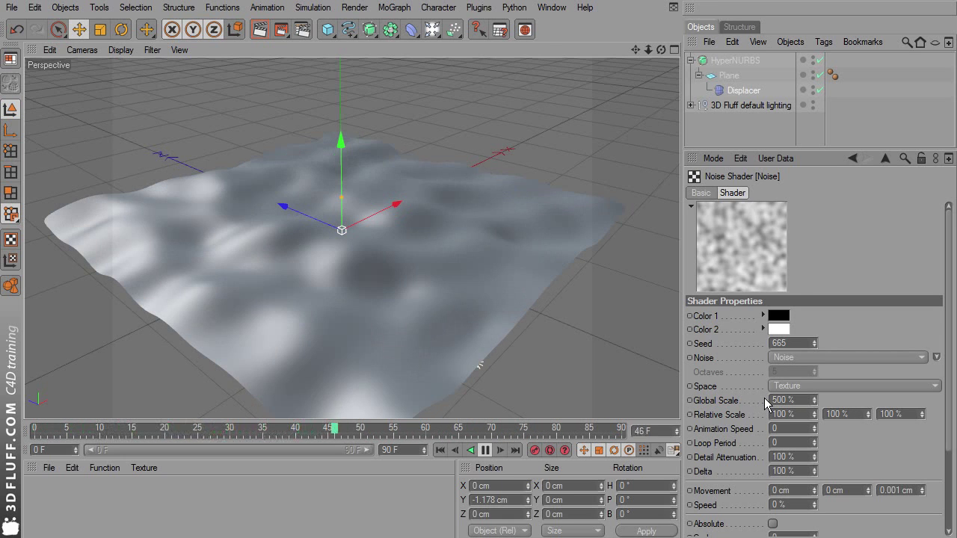
Step: Set the first Relative Scale value of the Noise to 500 %
left_click(814, 412)
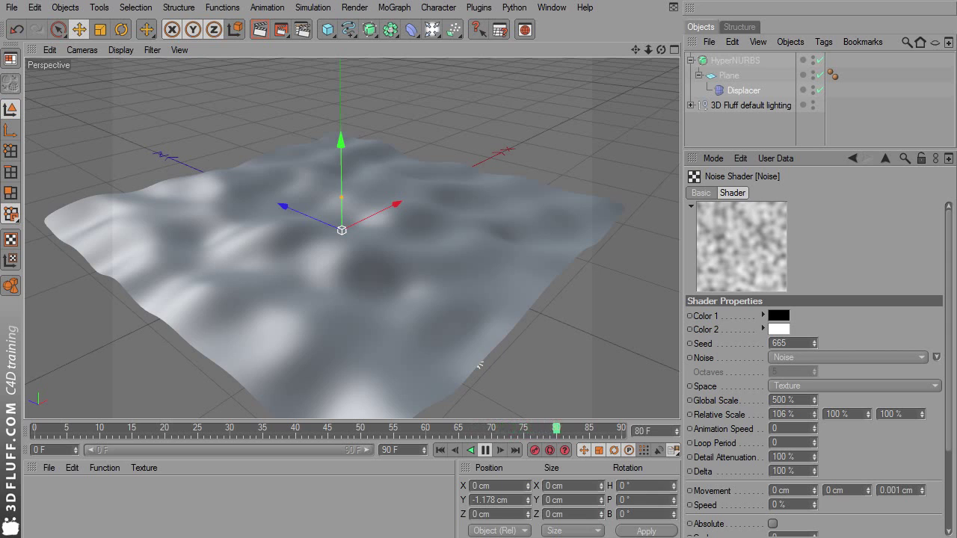
left_click(815, 412)
left_click(815, 412)
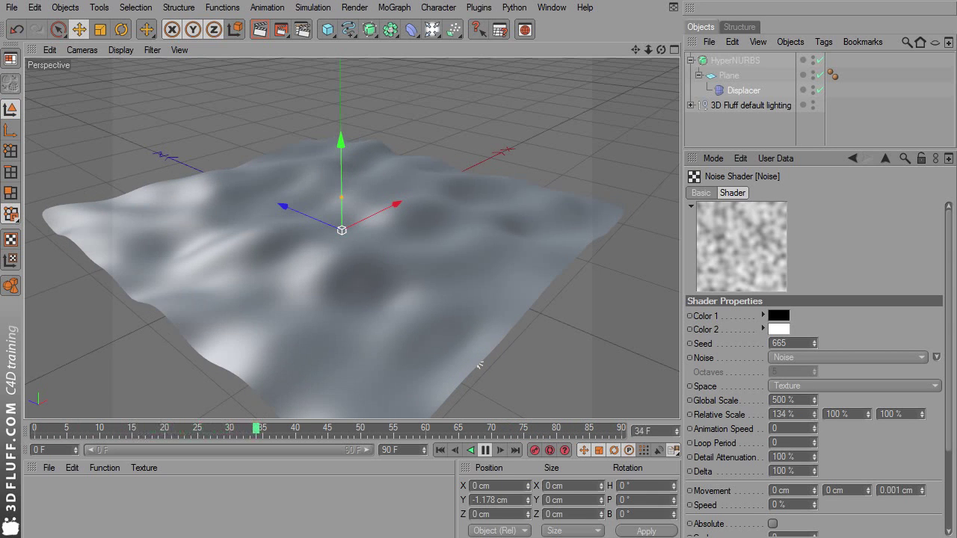
double_click(796, 414)
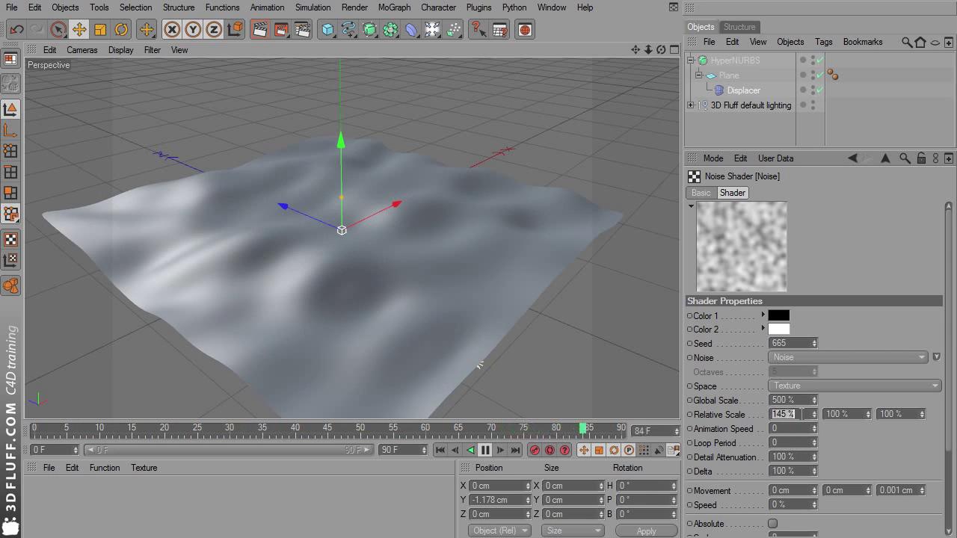
type("500")
key("Return")
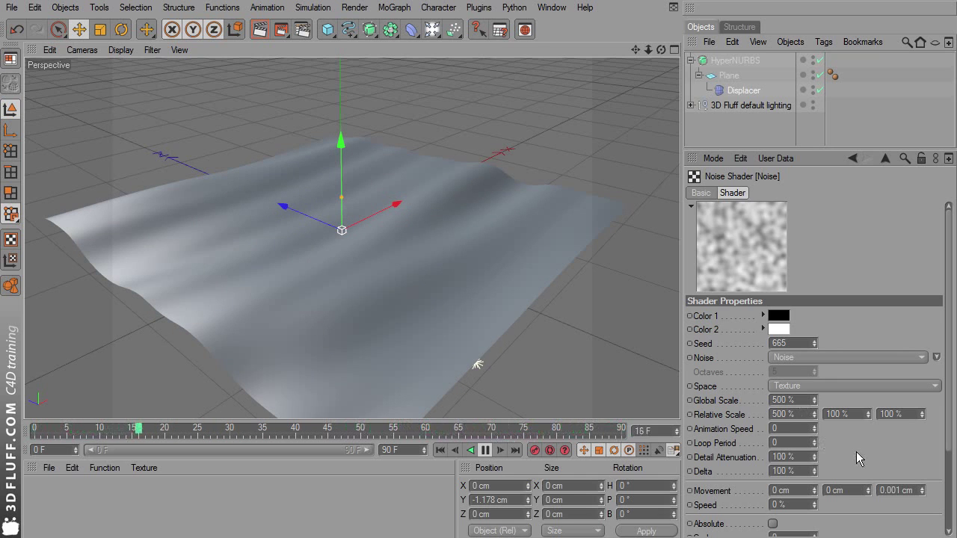
Step: Set the Noise Animation Speed to 1
left_click_drag(815, 431, 814, 426)
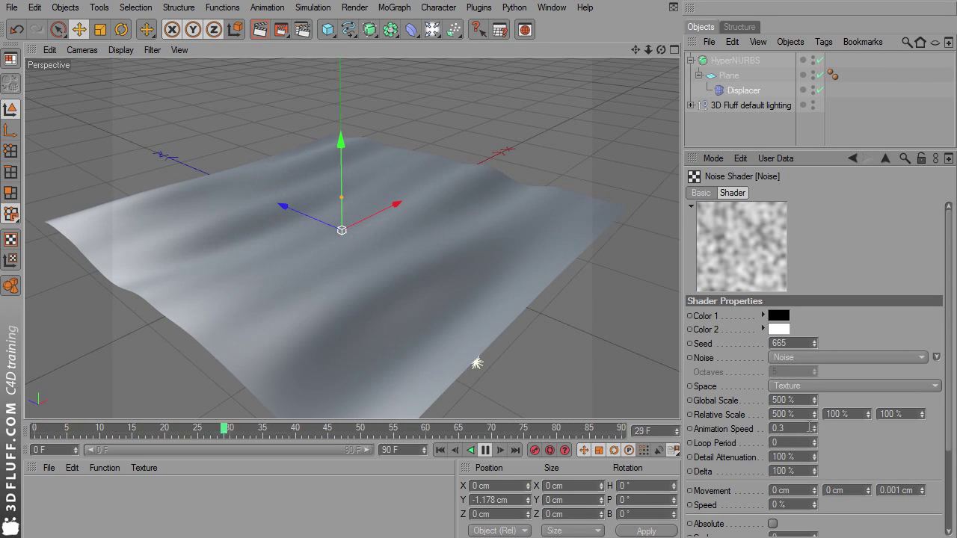
left_click(806, 427)
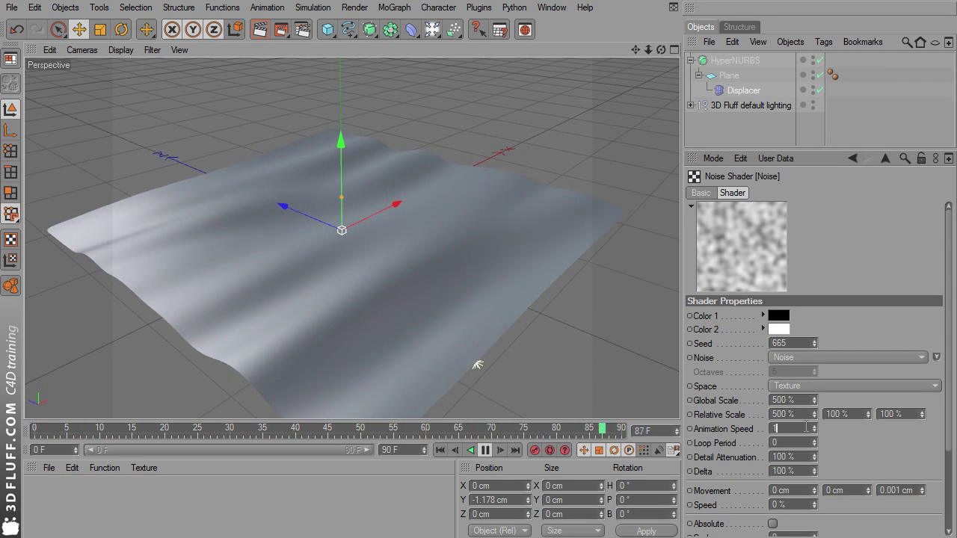
type("1")
key("Return")
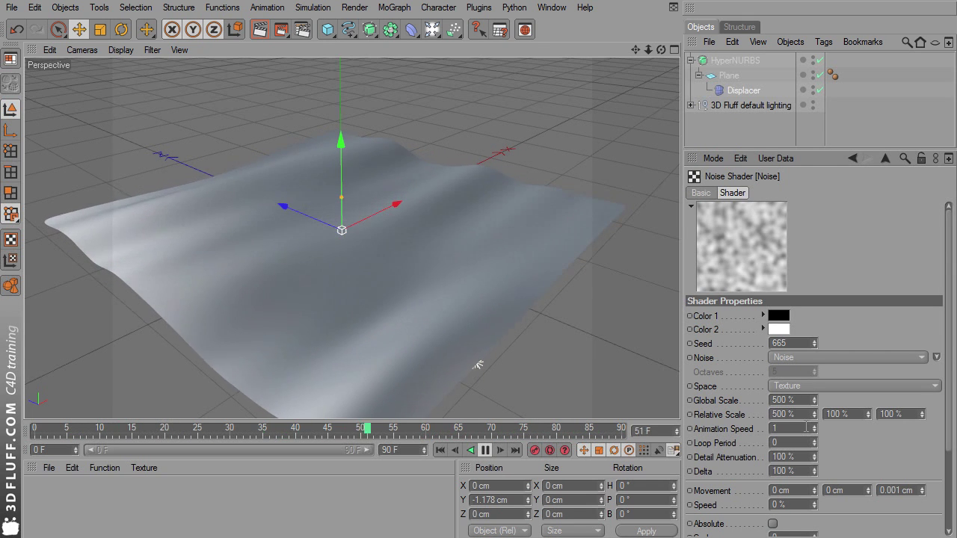
mouse_move(506, 242)
left_mouse_down("alt")
mouse_move(479, 224)
mouse_move(464, 228)
mouse_move(506, 239)
left_mouse_up("alt")
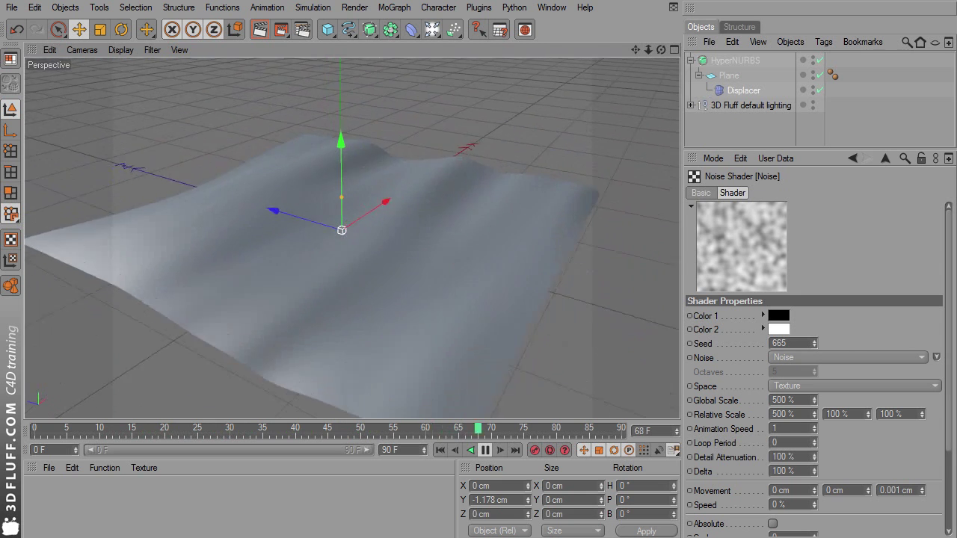
Step: Give the Noise 1 cm Z movement and 1 % speed
double_click(897, 490)
type("1")
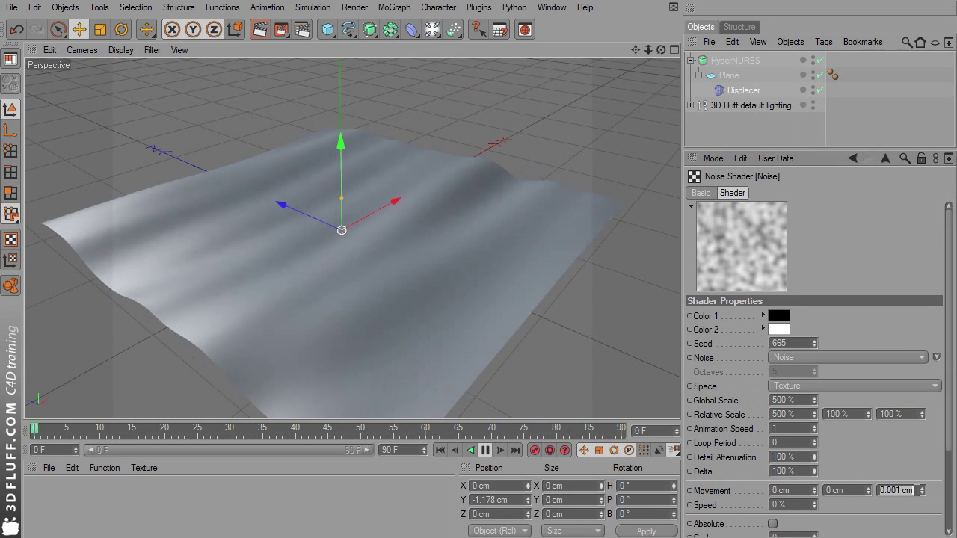
key("Return")
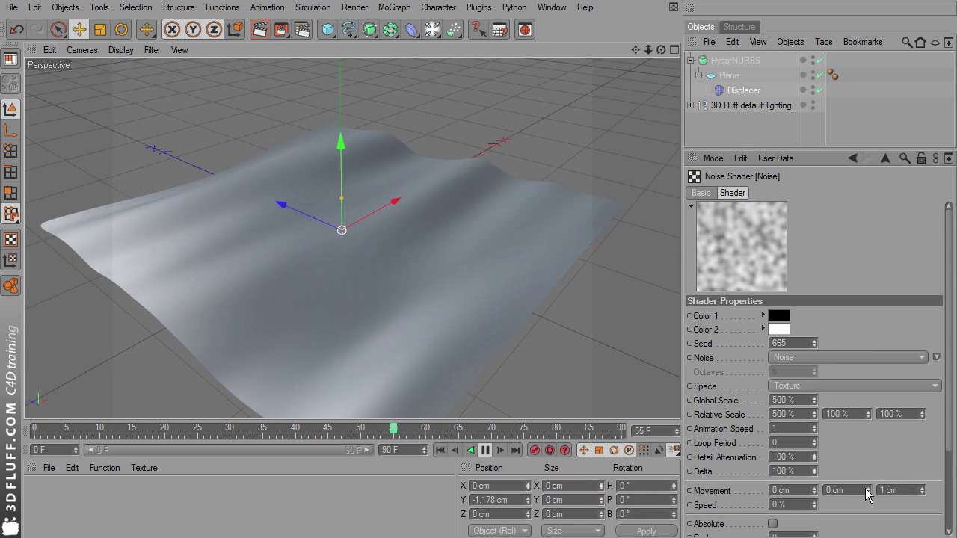
left_click(814, 504)
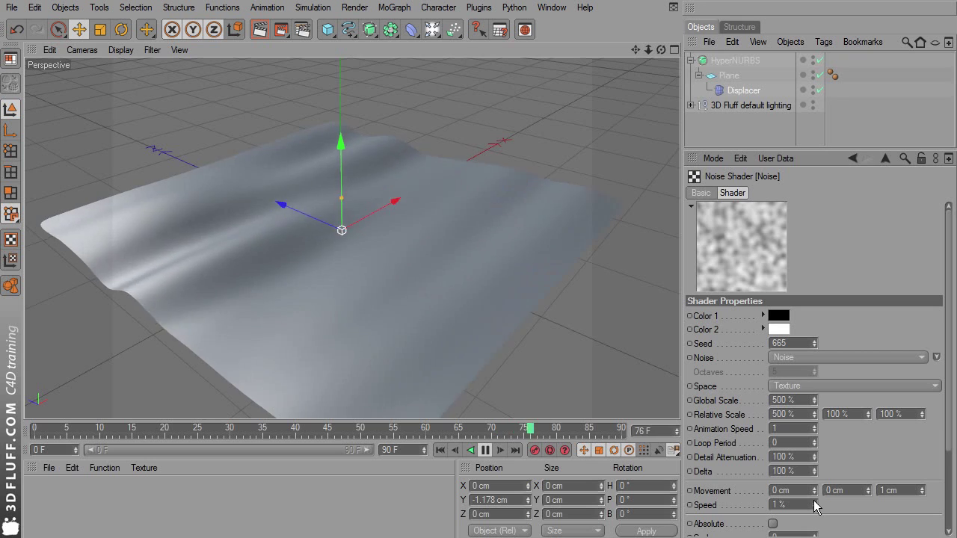
left_click_drag(479, 324, 464, 288, "alt")
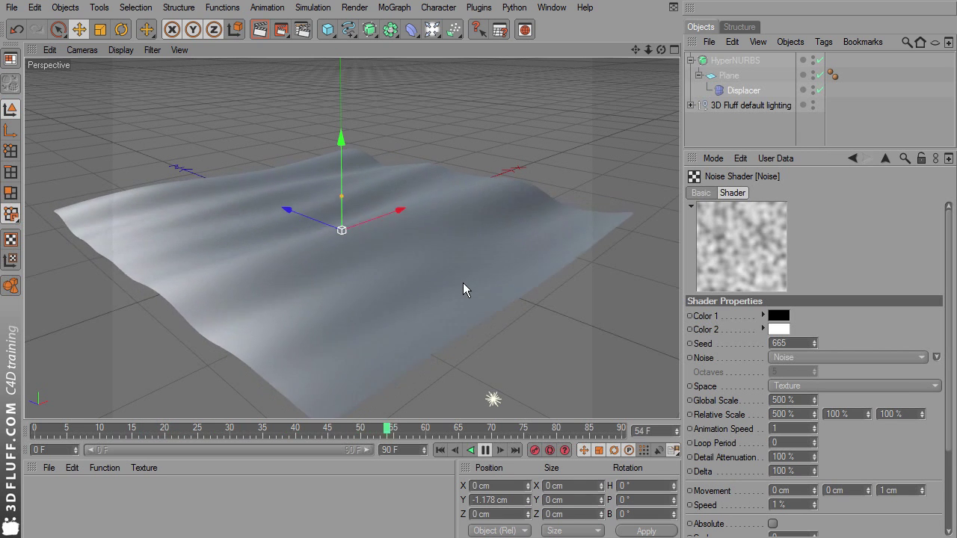
Step: Set the scene's maximum frame to 300 F
double_click(394, 450)
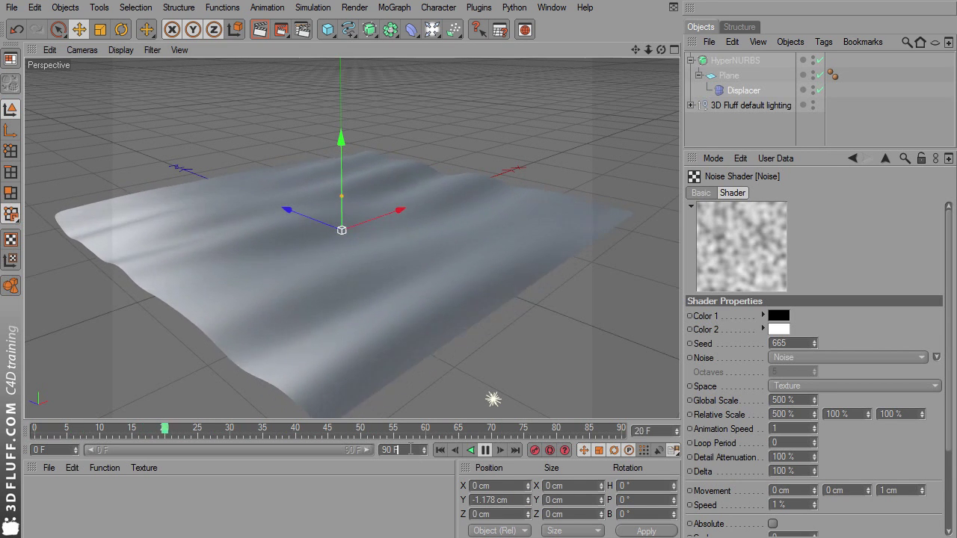
type("300")
key("Return")
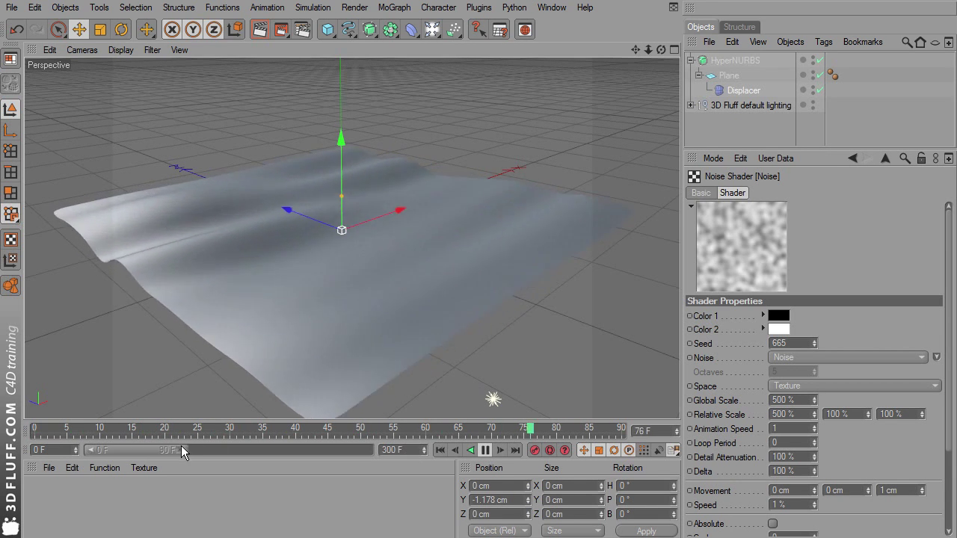
Step: Show the full 300-frame range, add a 25 cm-radius Sphere and lift it about 25.8 cm
left_click_drag(190, 449, 371, 449)
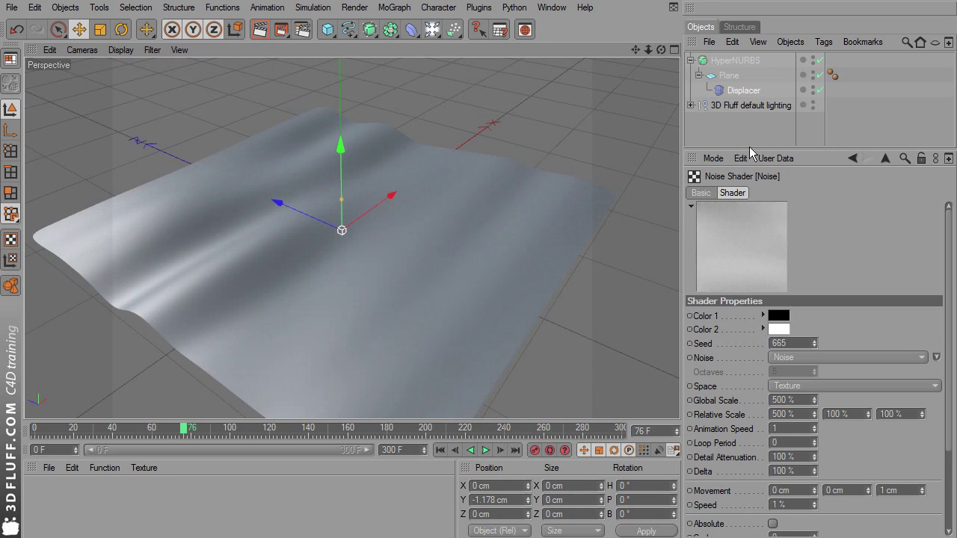
left_click_drag(751, 152, 748, 226)
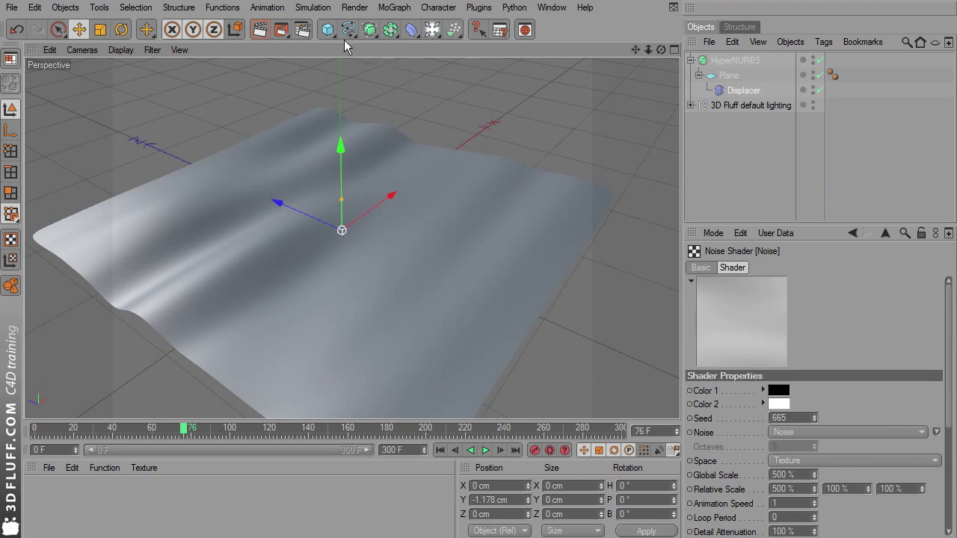
left_click_drag(328, 30, 432, 46)
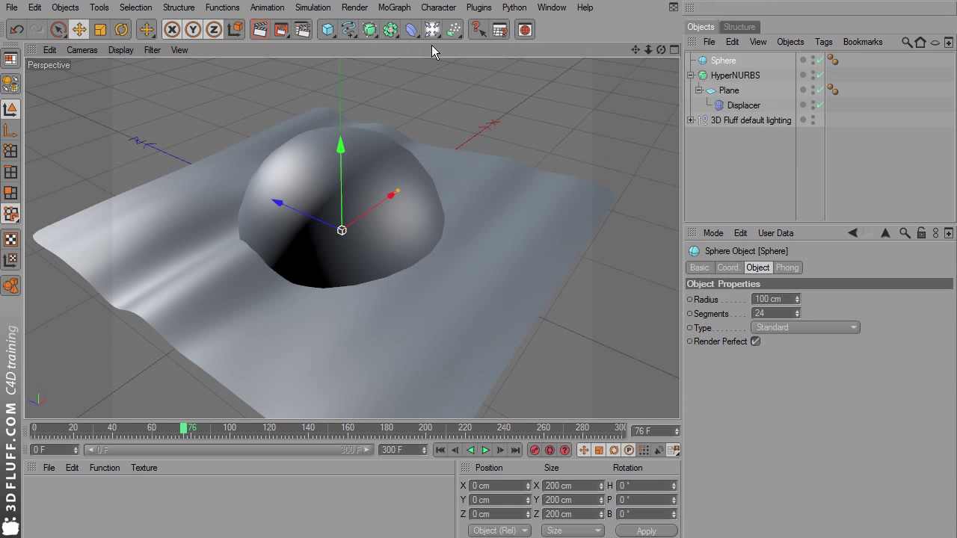
double_click(775, 299)
type("25")
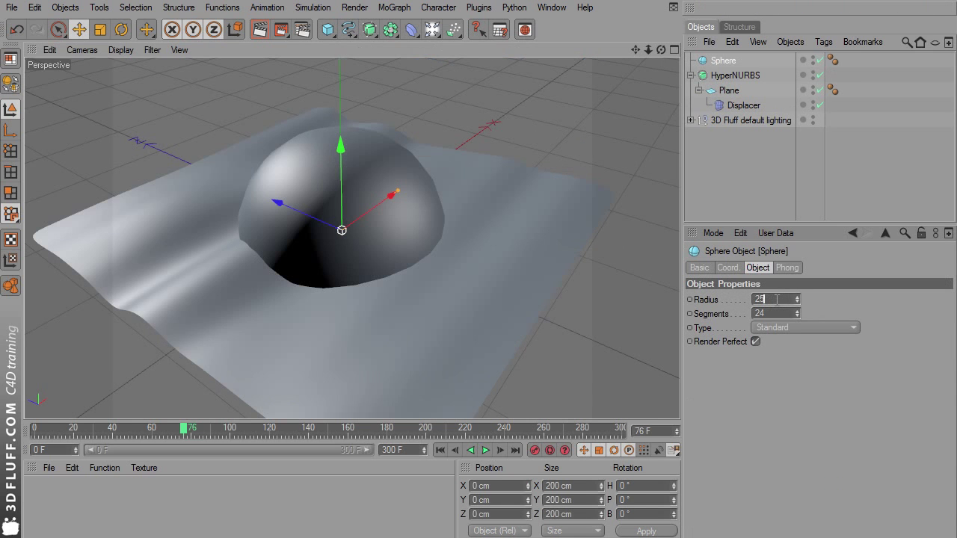
key("Return")
left_click_drag(344, 145, 341, 122)
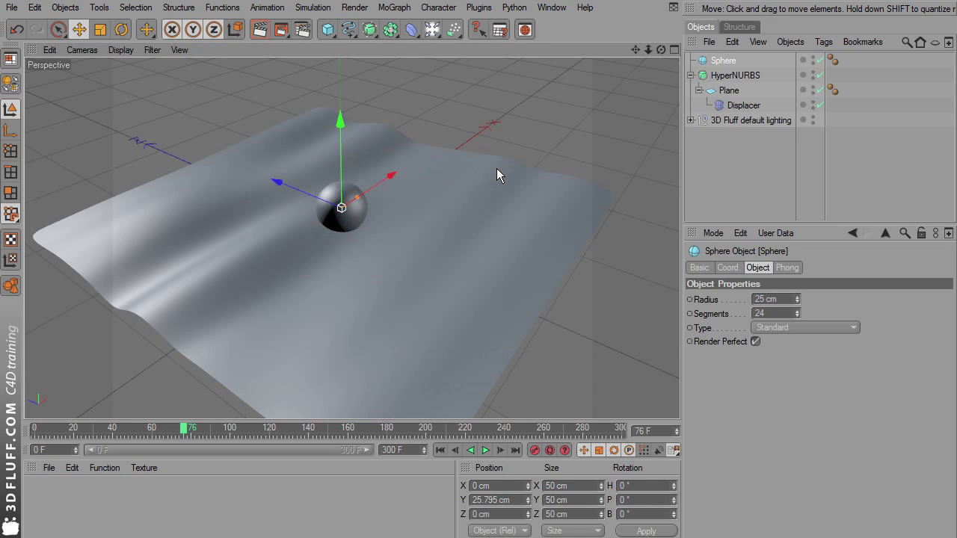
Step: Add an XPresso tag to the Sphere and reposition the XPresso Editor window
right_click(722, 61)
mouse_move(735, 73)
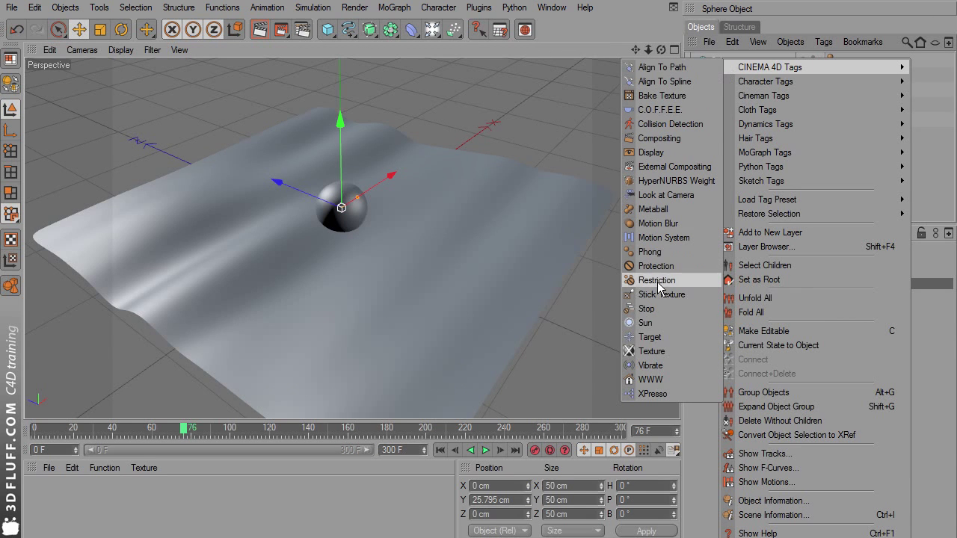
left_click(676, 394)
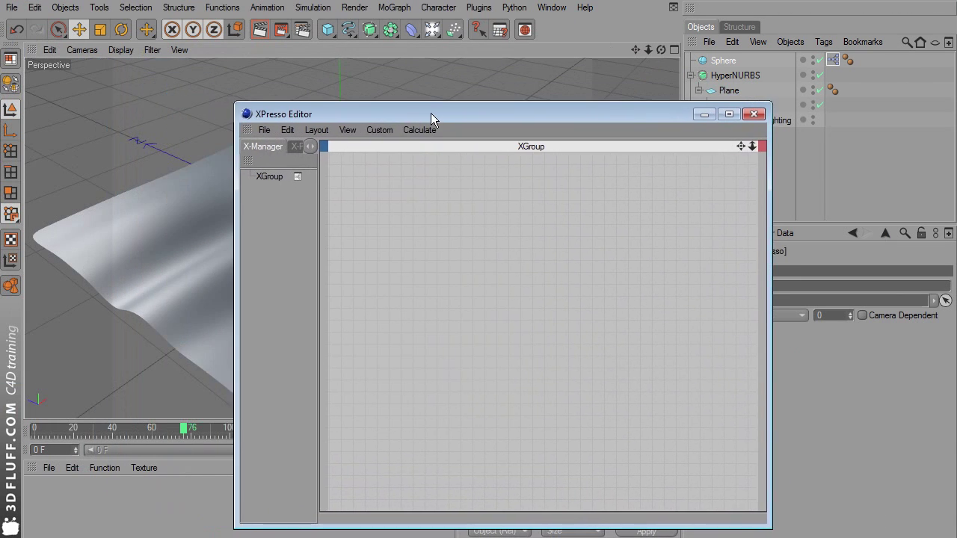
left_click_drag(431, 113, 307, 102)
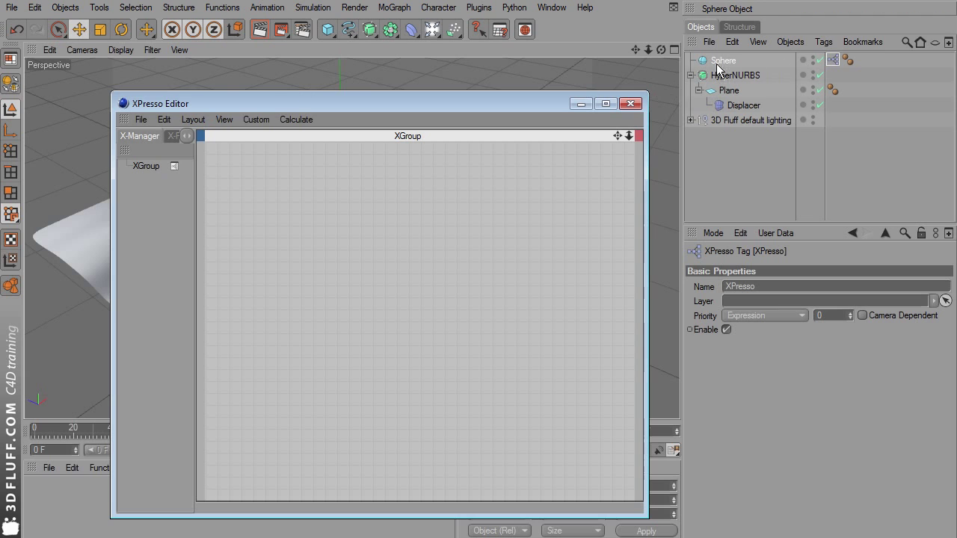
Step: Place Sphere and Plane object nodes in the XPresso Editor and arrange them
left_click_drag(725, 65, 526, 220)
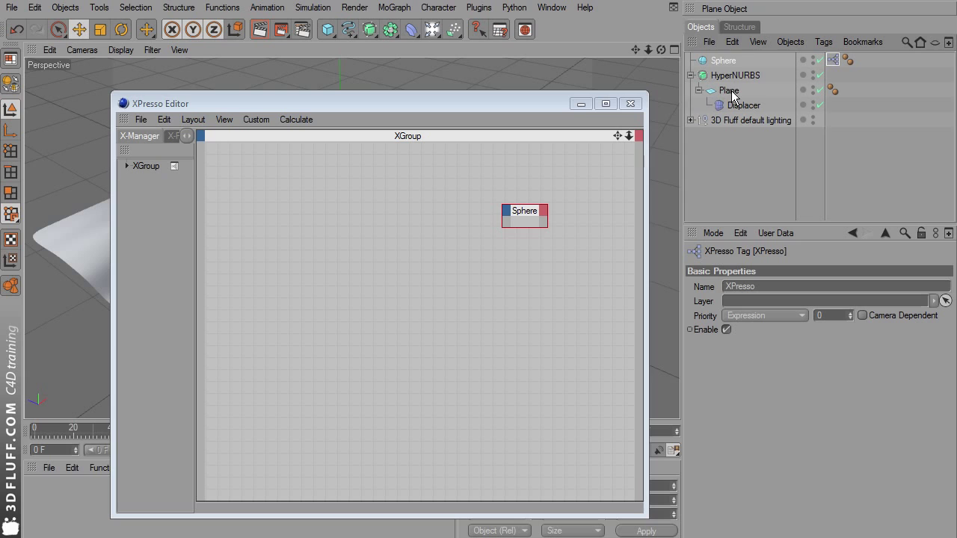
left_click_drag(729, 91, 339, 242)
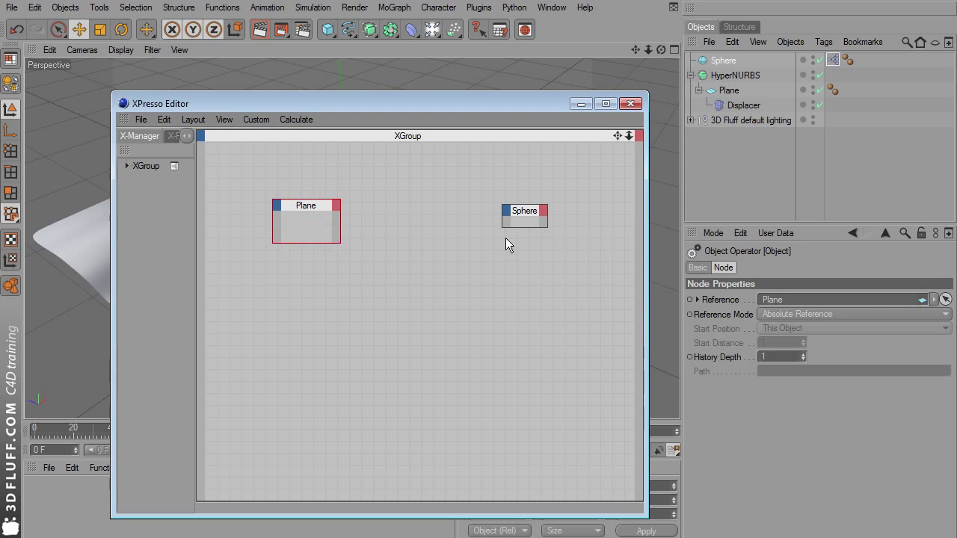
left_click_drag(503, 227, 478, 246)
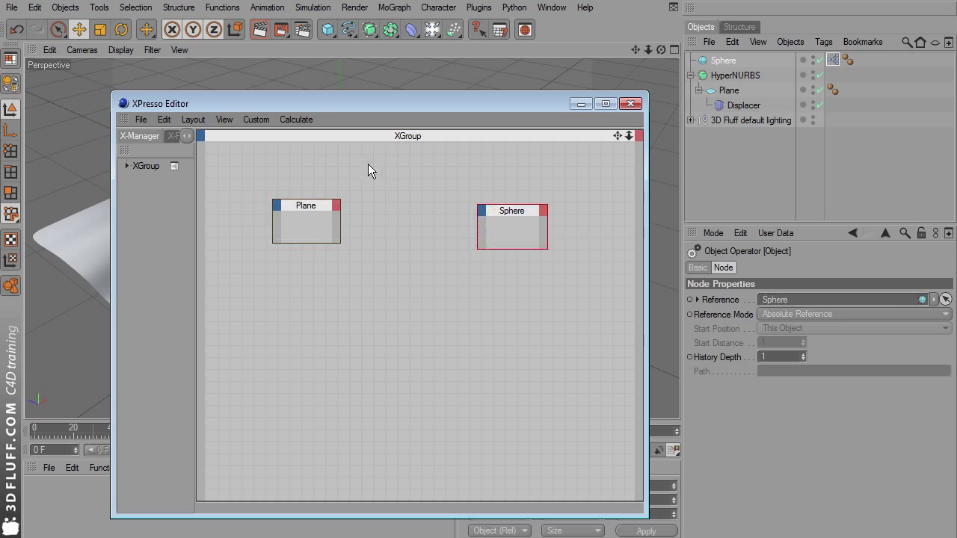
left_click_drag(311, 211, 279, 215)
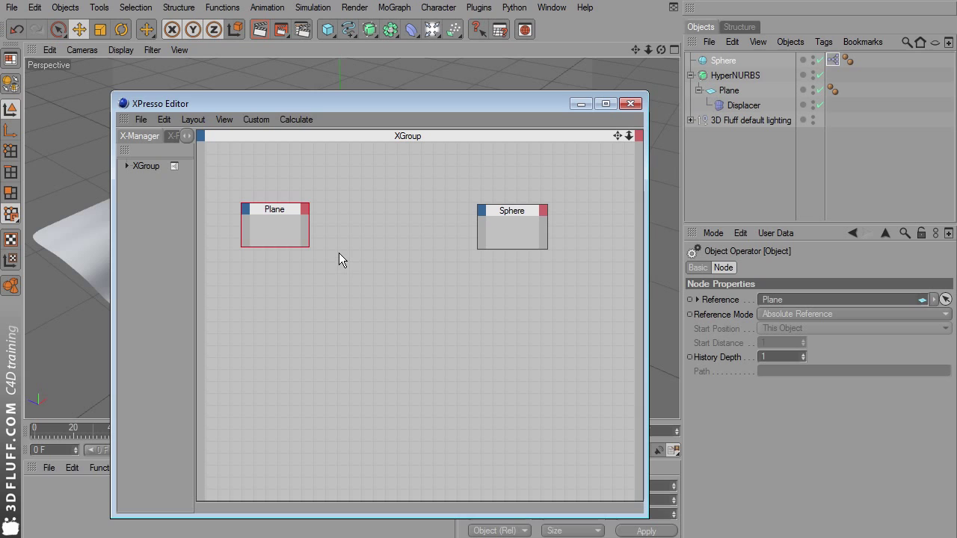
Step: Add an XPresso General > Point node and place it below the Plane and Sphere nodes
right_click(337, 272)
mouse_move(348, 284)
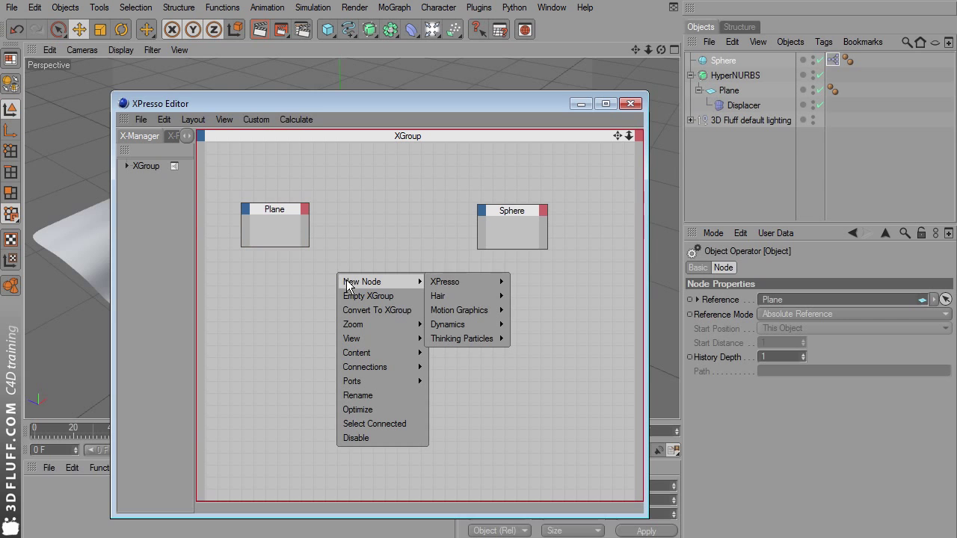
mouse_move(447, 288)
mouse_move(524, 288)
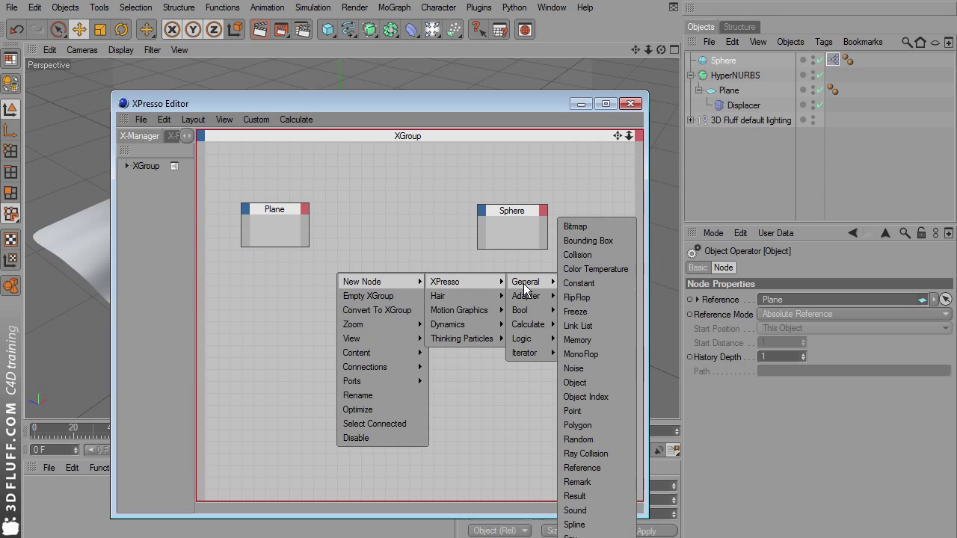
left_click(592, 412)
left_click_drag(340, 262, 395, 287)
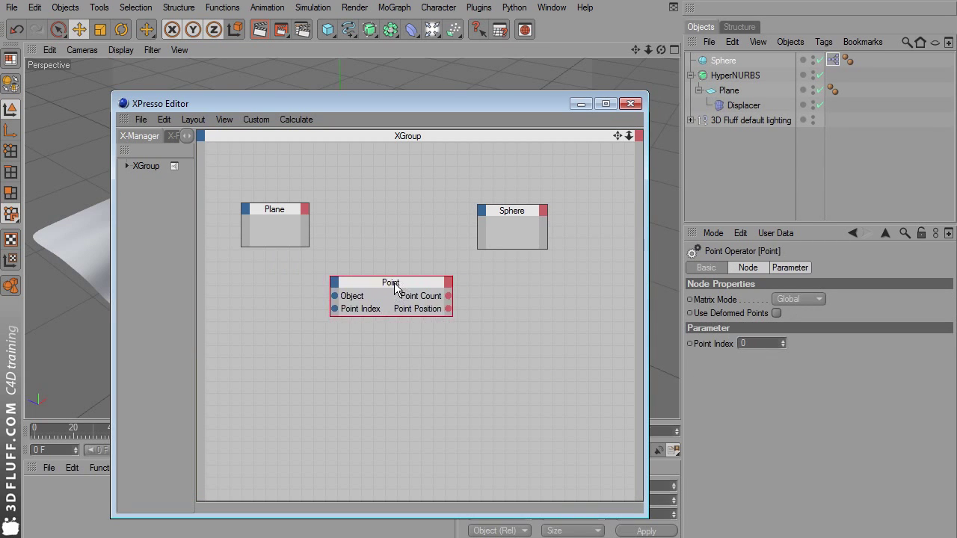
Step: Wire the Plane node's Object output into the Point node's Object input
left_click(304, 209)
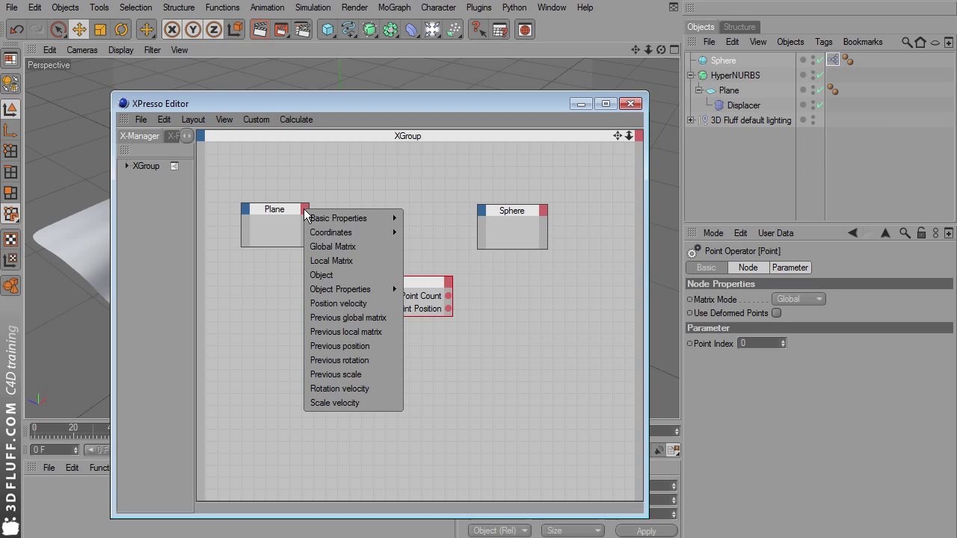
left_click(351, 276)
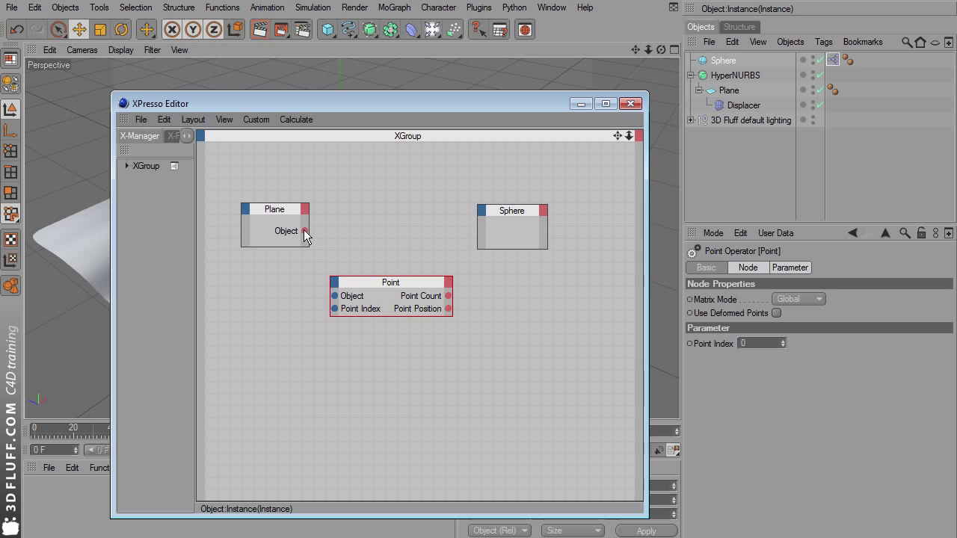
left_click_drag(304, 231, 334, 296)
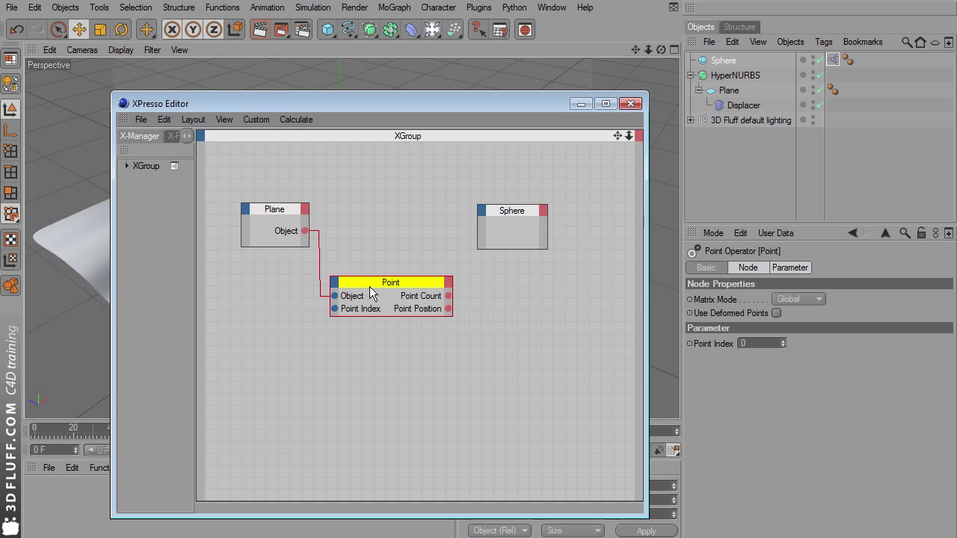
left_click_drag(410, 106, 423, 340)
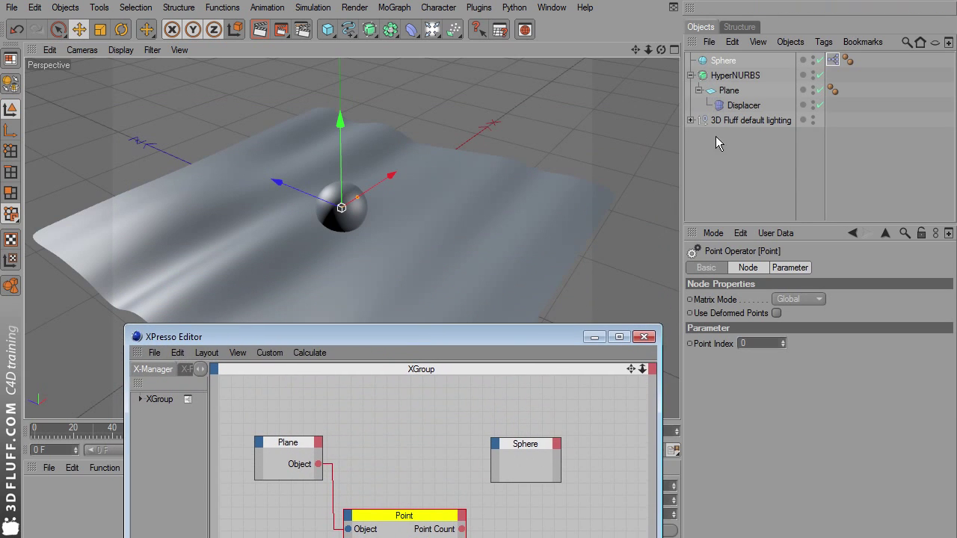
left_click(729, 92)
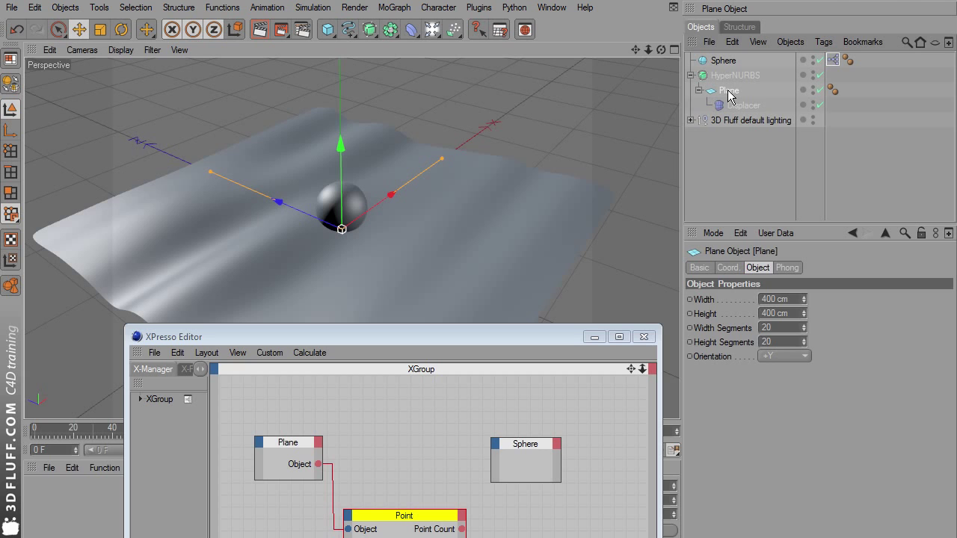
Step: Make the Plane an editable polygon, return to Model mode, and raise the XPresso Editor
left_click(11, 86)
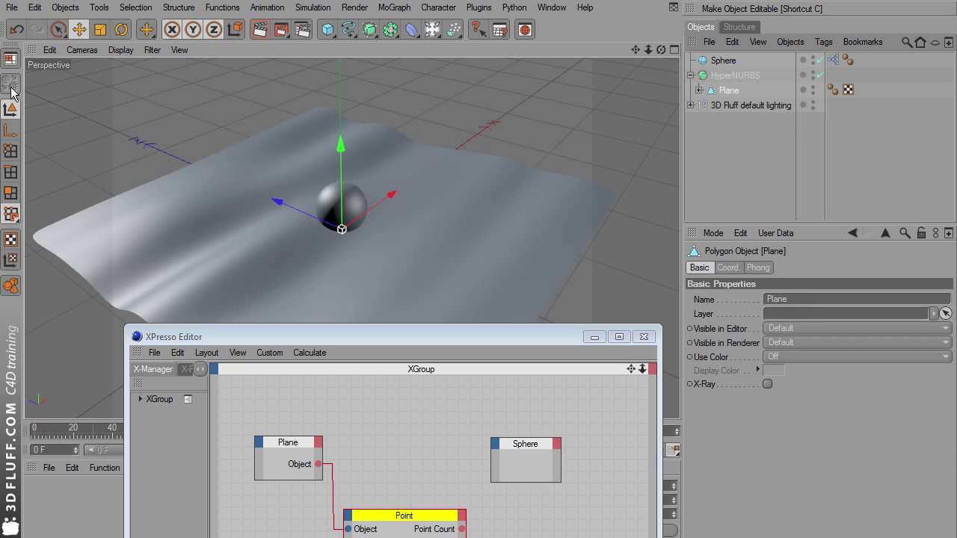
left_click(11, 151)
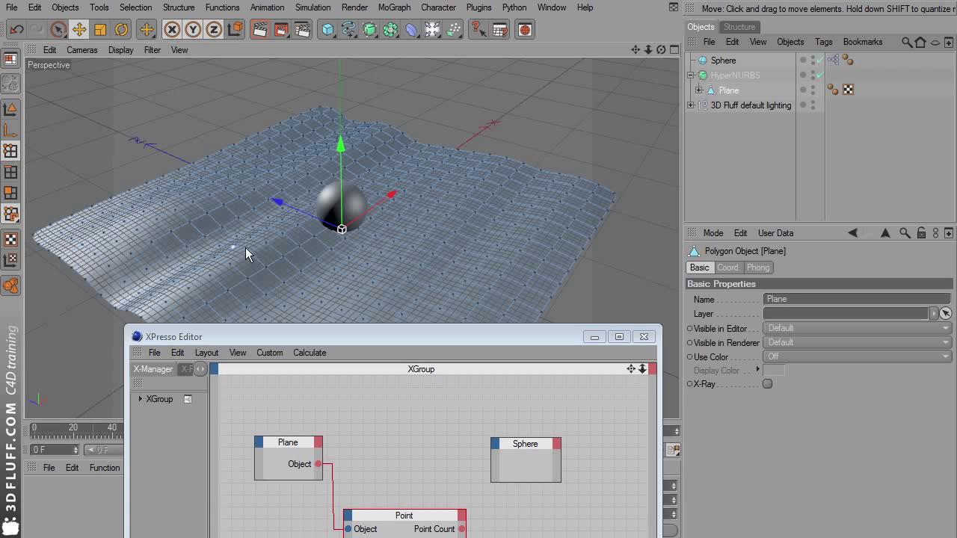
left_click(11, 109)
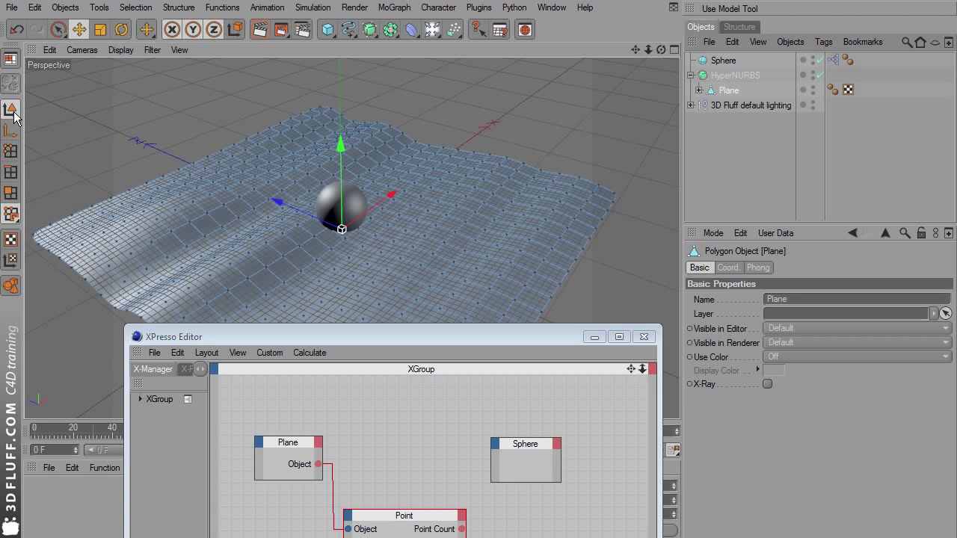
mouse_move(316, 336)
left_mouse_down()
mouse_move(323, 204)
mouse_move(298, 92)
left_mouse_up()
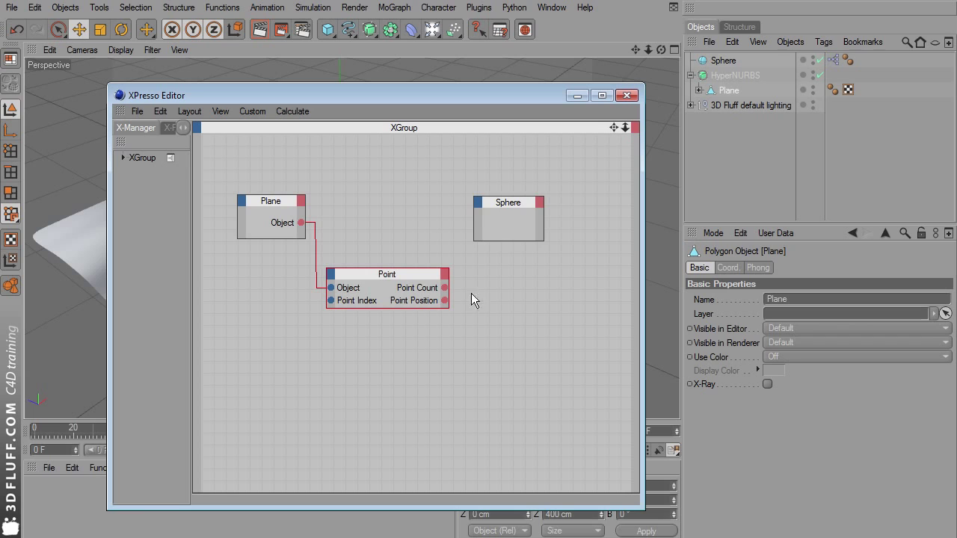
Step: Add a Coordinates > Position input to the Sphere node and wire Point Position into it
left_click(478, 203)
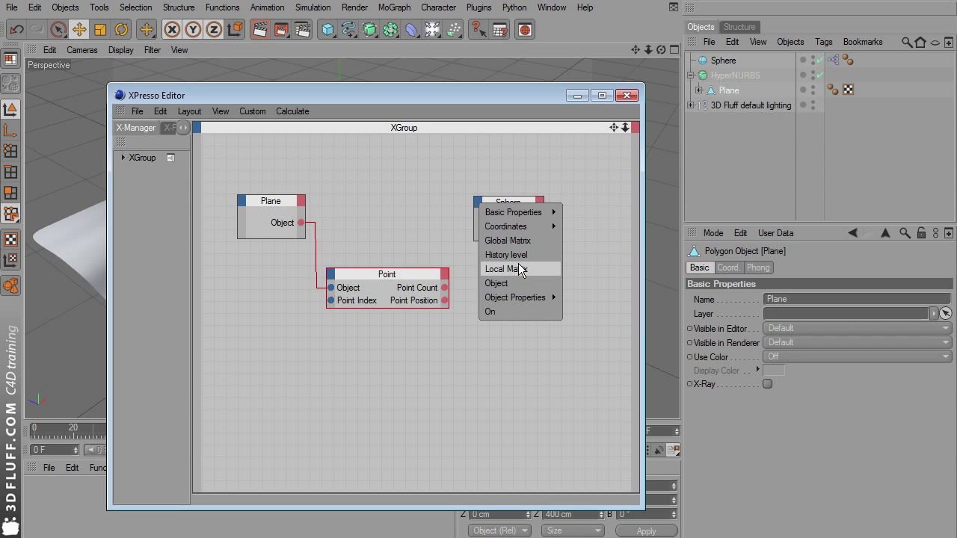
mouse_move(534, 225)
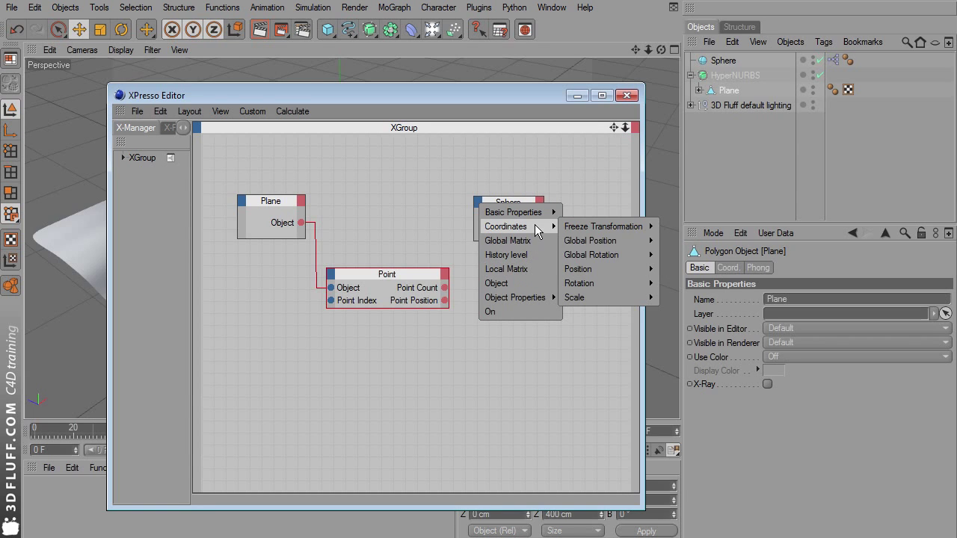
mouse_move(600, 269)
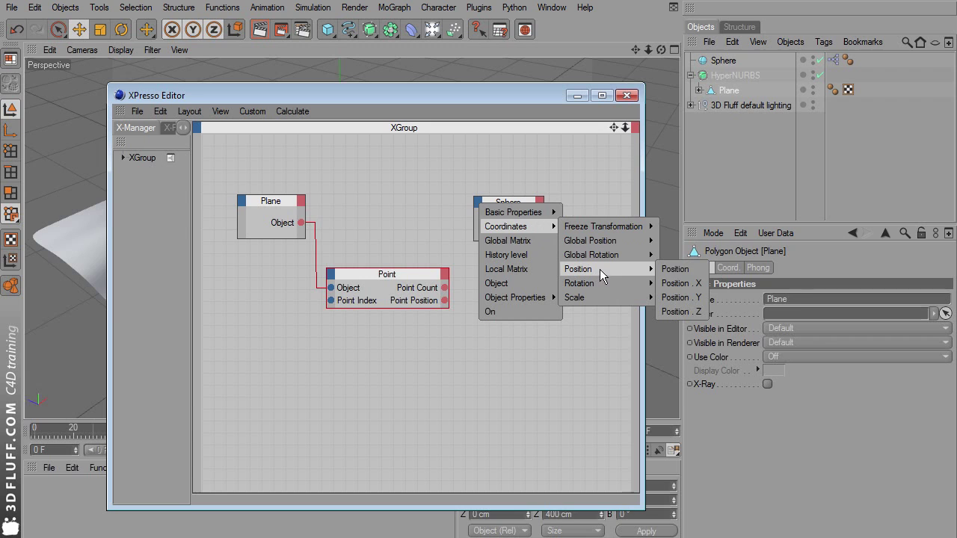
left_click(677, 269)
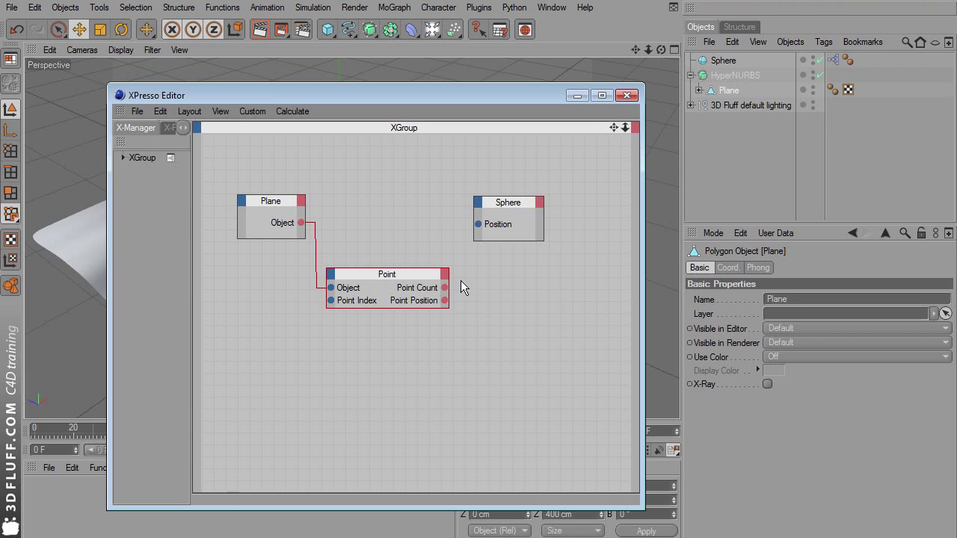
left_click_drag(443, 299, 513, 241)
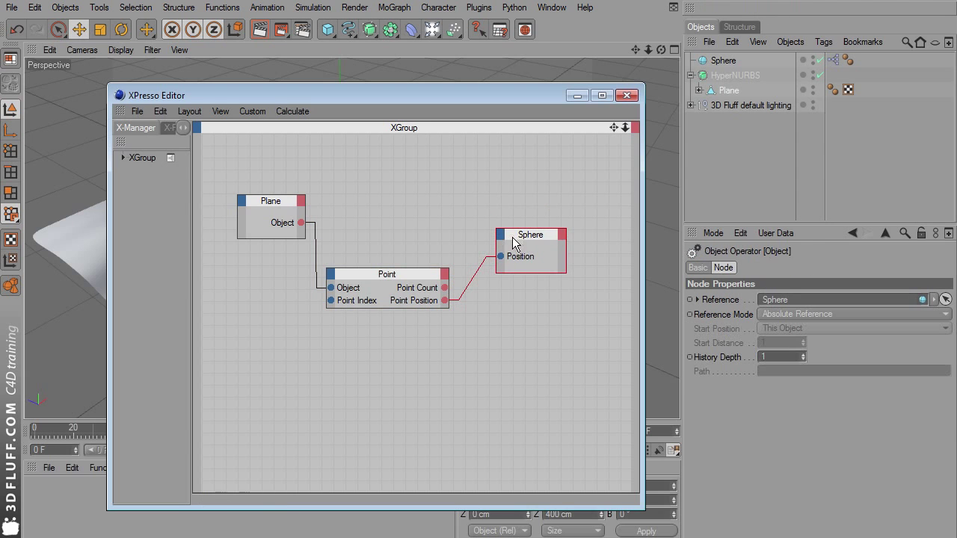
left_click_drag(394, 275, 406, 238)
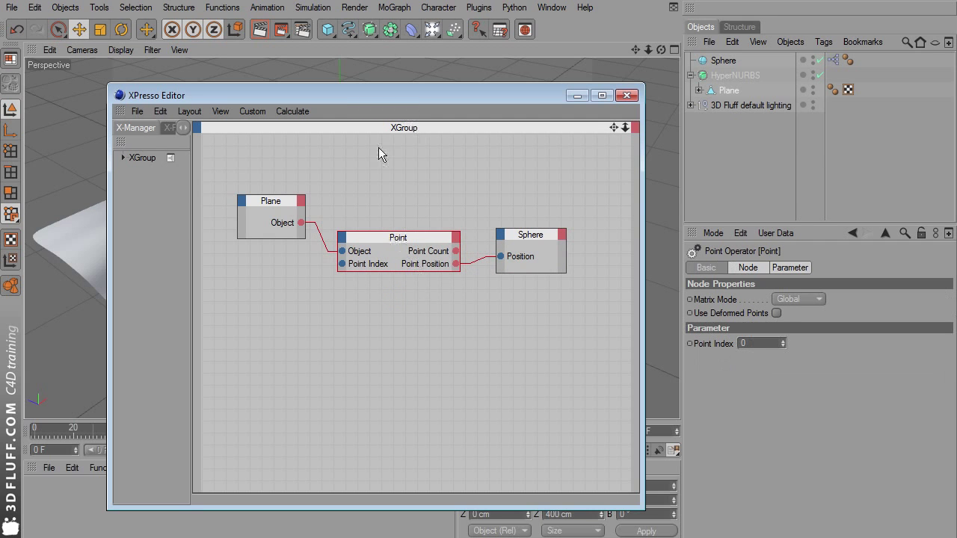
Step: Raise the Point node's Point Index to 175, sliding the sphere near the plane's centre
left_click_drag(375, 94, 169, 383)
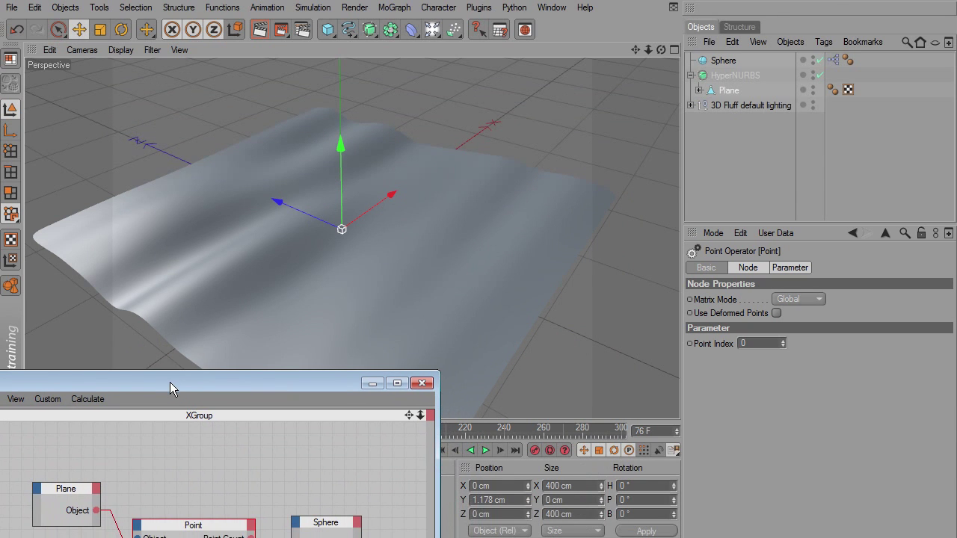
left_click_drag(420, 309, 512, 334, "alt")
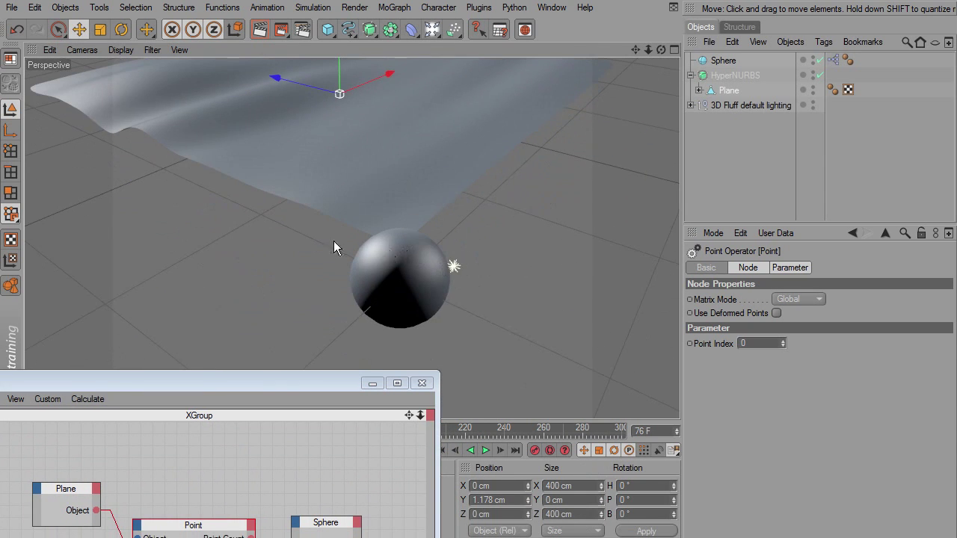
left_click_drag(333, 247, 258, 214, "alt")
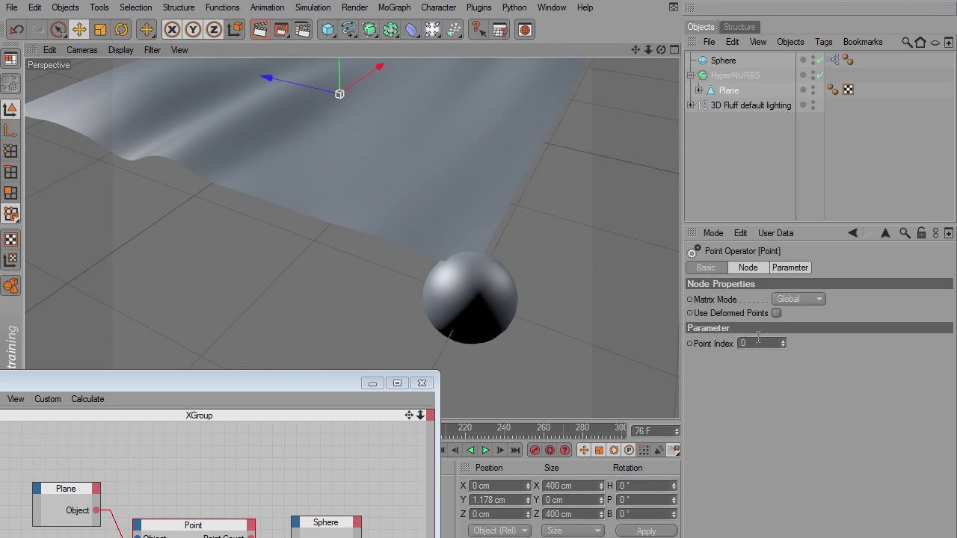
left_click(159, 532)
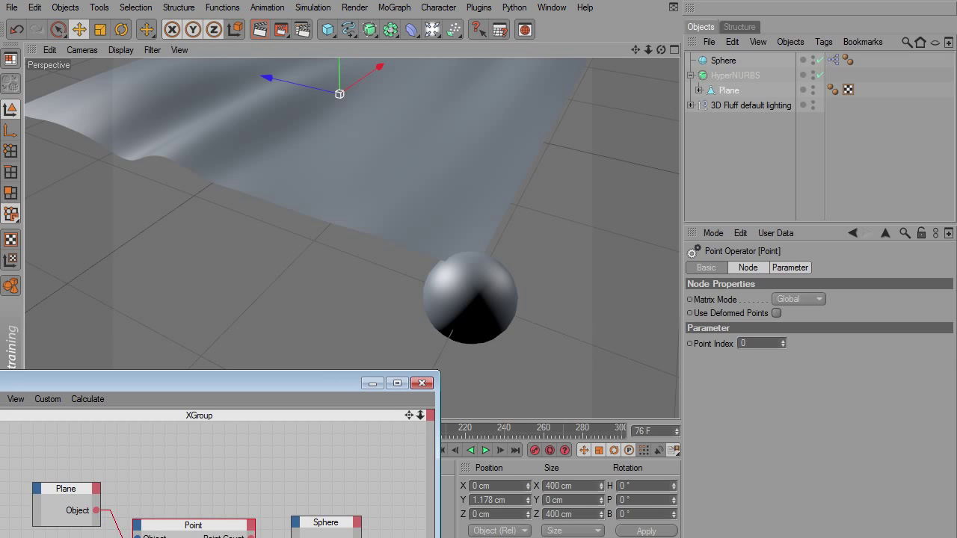
left_click(782, 341)
left_click(782, 341)
left_click(782, 341)
left_click_drag(783, 341, 784, 322)
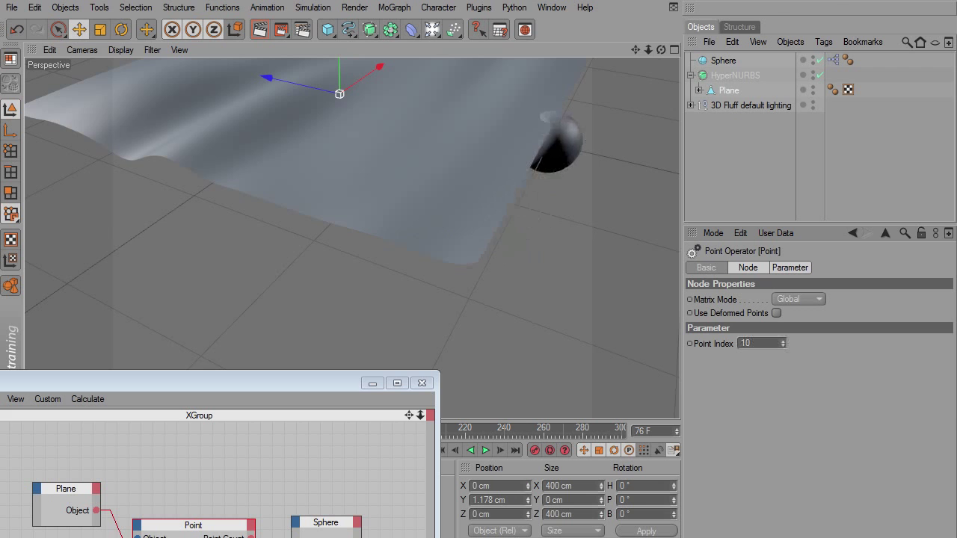
left_click_drag(520, 228, 571, 261, "alt")
mouse_move(782, 345)
left_mouse_down()
mouse_move(782, 232)
mouse_move(784, 344)
left_mouse_up()
left_click_drag(504, 343, 509, 272, "alt")
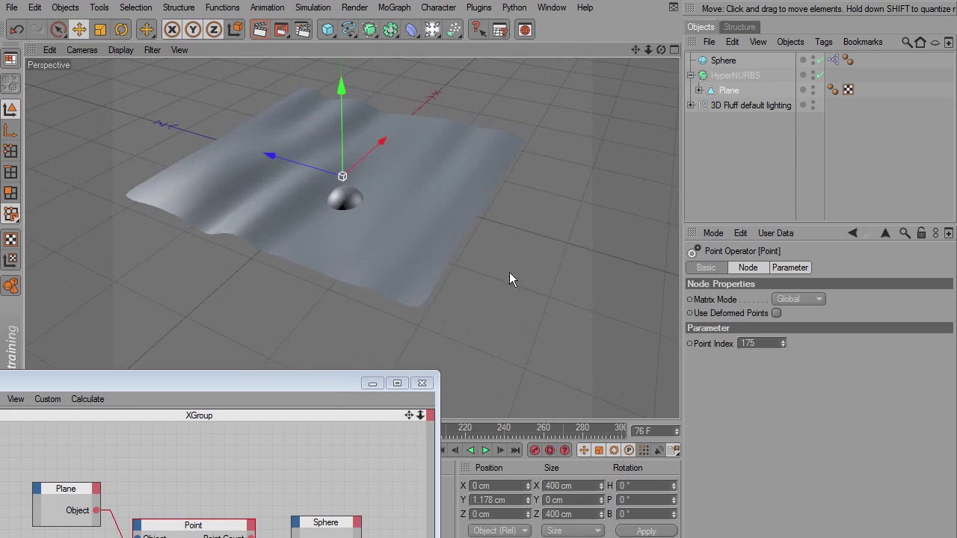
left_click(334, 382)
left_click_drag(273, 386, 468, 100)
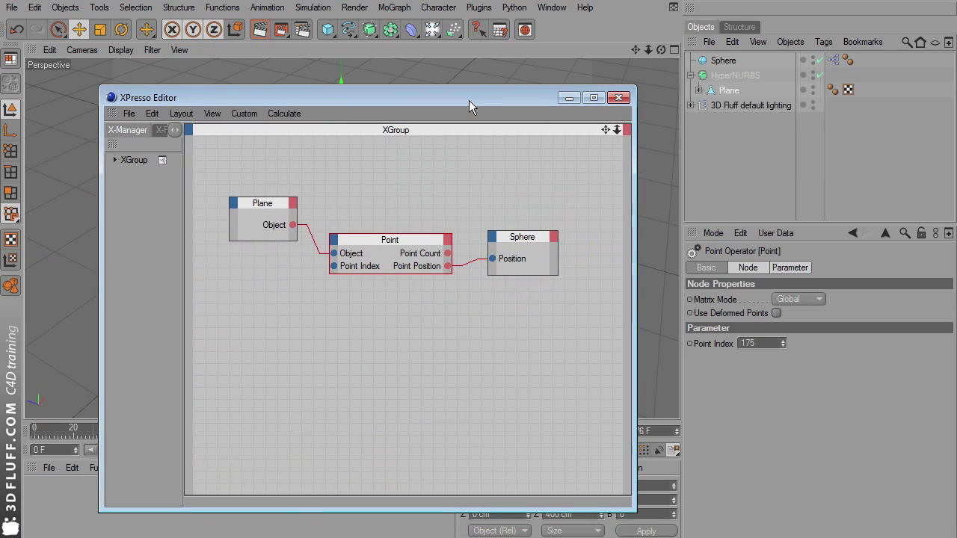
Step: Play the animation to watch the sphere over the waving plane, then reopen the XPresso Editor
left_click(568, 98)
left_click(487, 451)
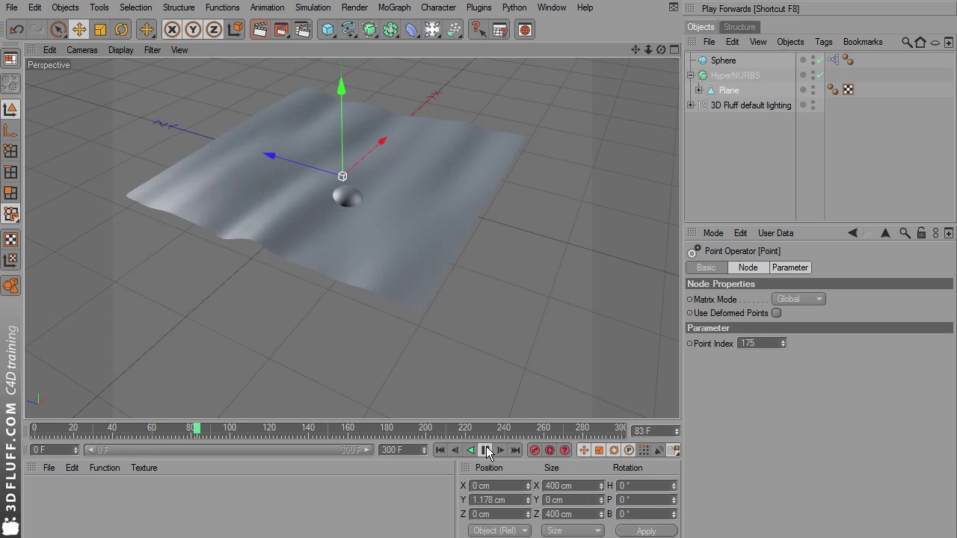
left_click_drag(418, 378, 390, 389, "alt")
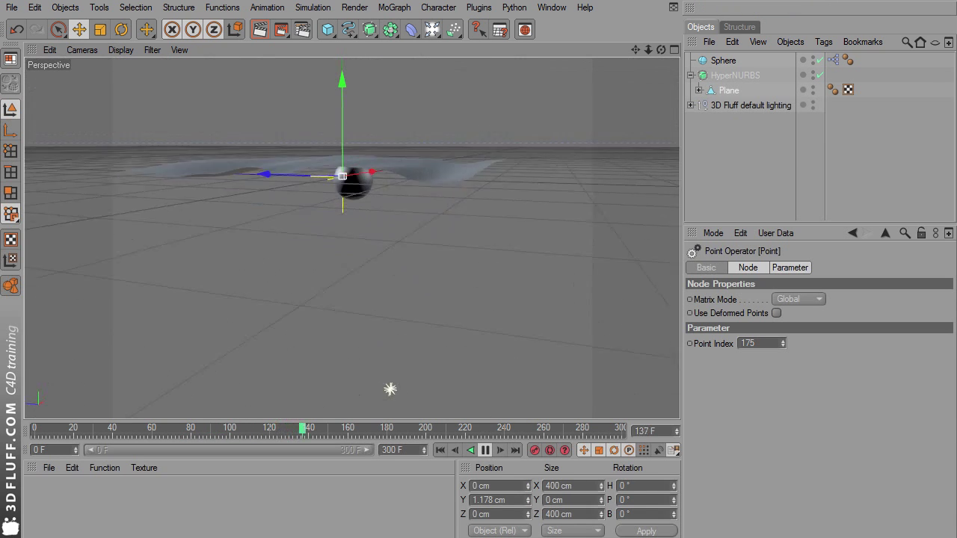
left_click_drag(417, 351, 416, 386, "alt")
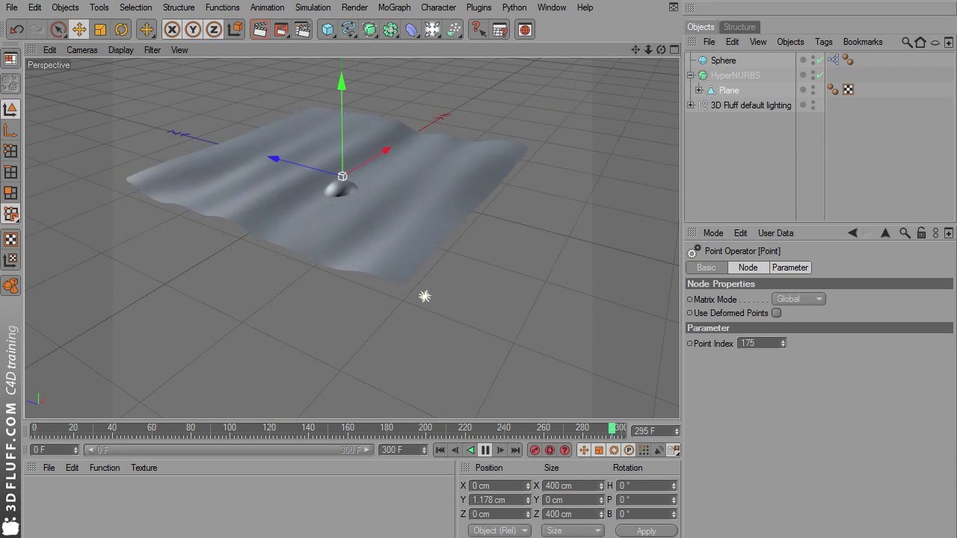
double_click(832, 60)
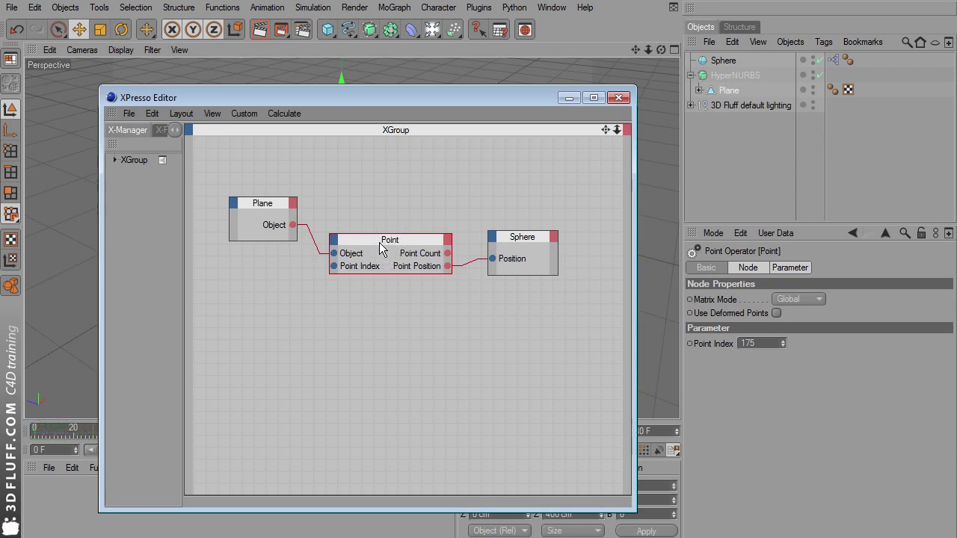
Step: Enable Use Deformed Points on the Point node and step Point Index up to 177
left_click(568, 98)
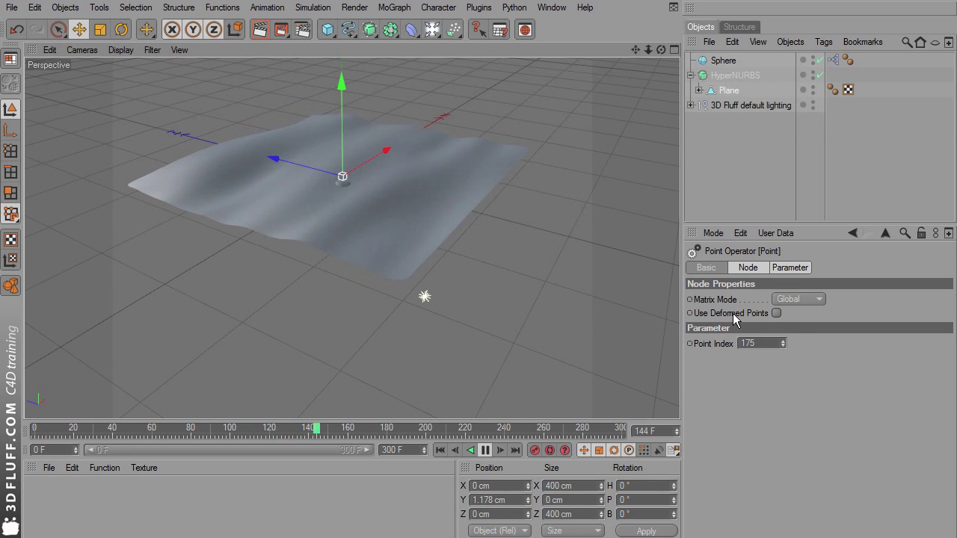
left_click(776, 313)
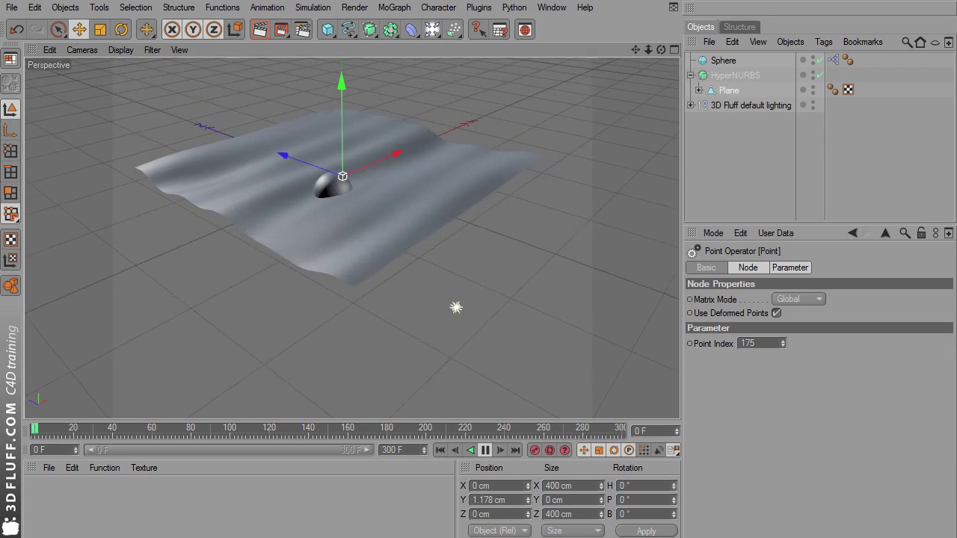
right_click_drag(322, 233, 381, 233, "alt")
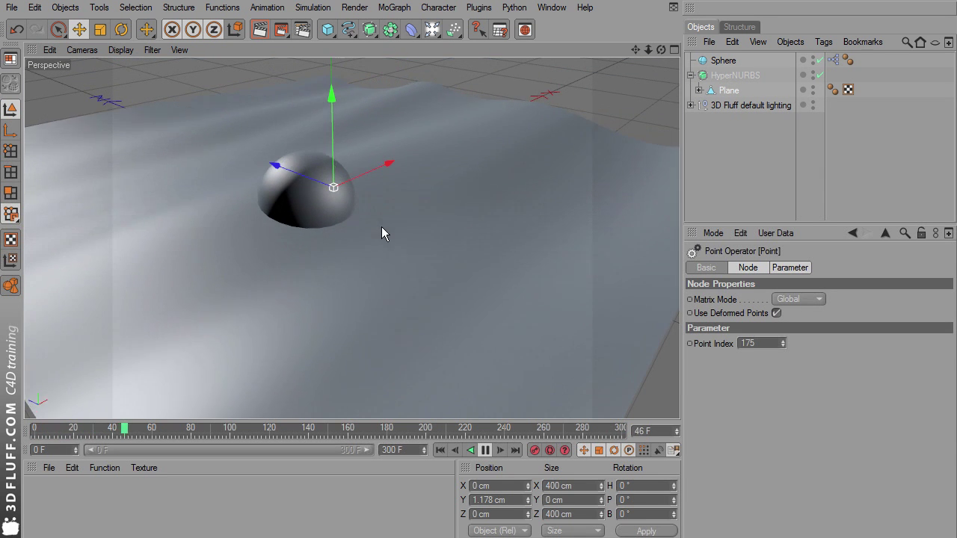
left_click(783, 341)
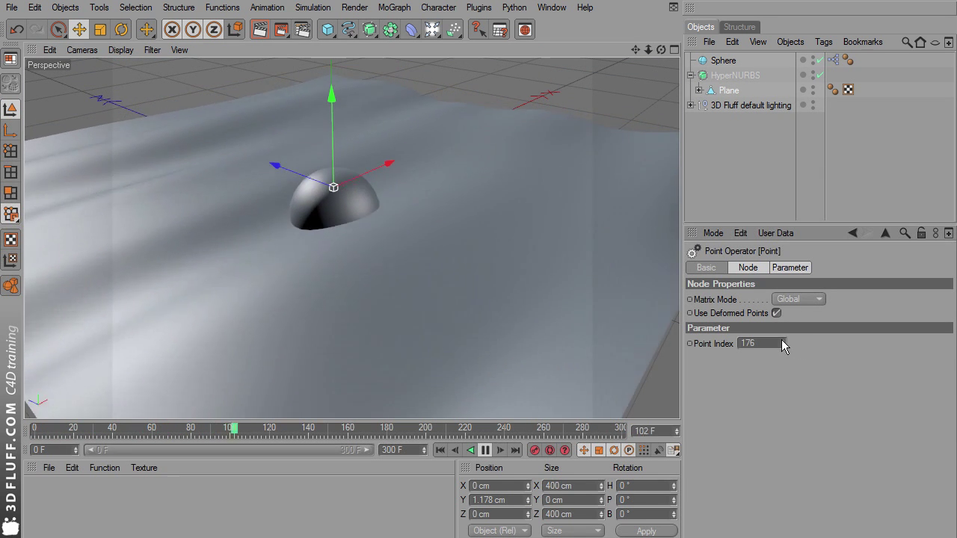
left_click(782, 340)
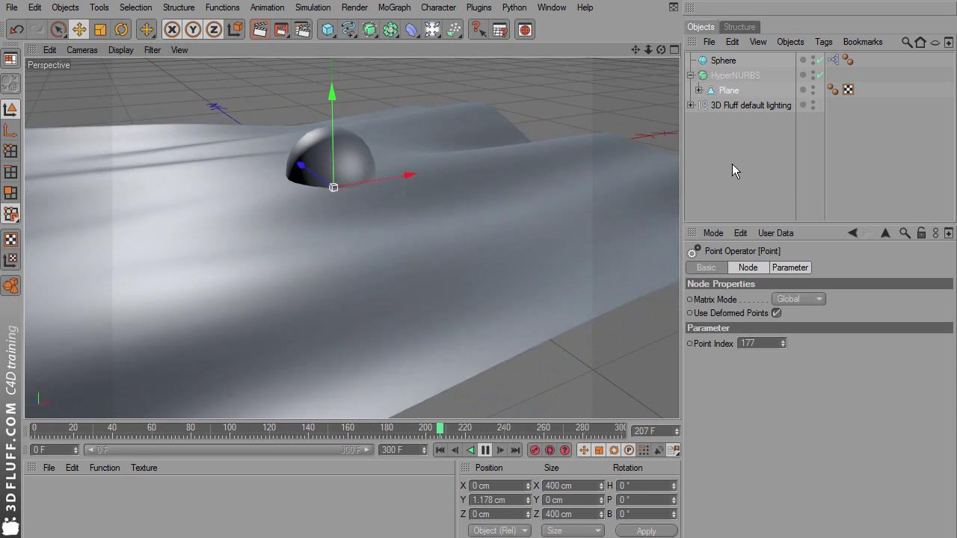
right_click_drag(608, 194, 650, 239, "alt")
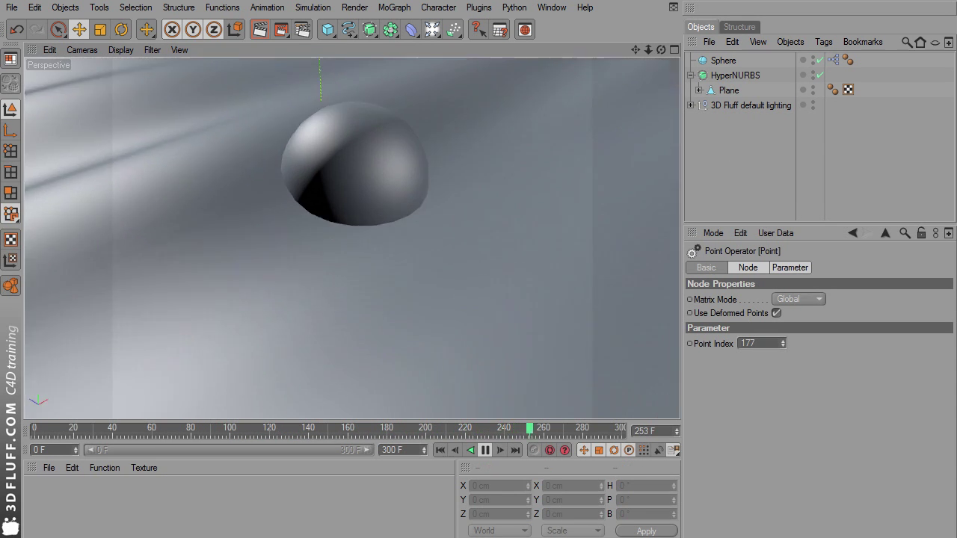
right_click_drag(255, 208, 350, 235, "alt")
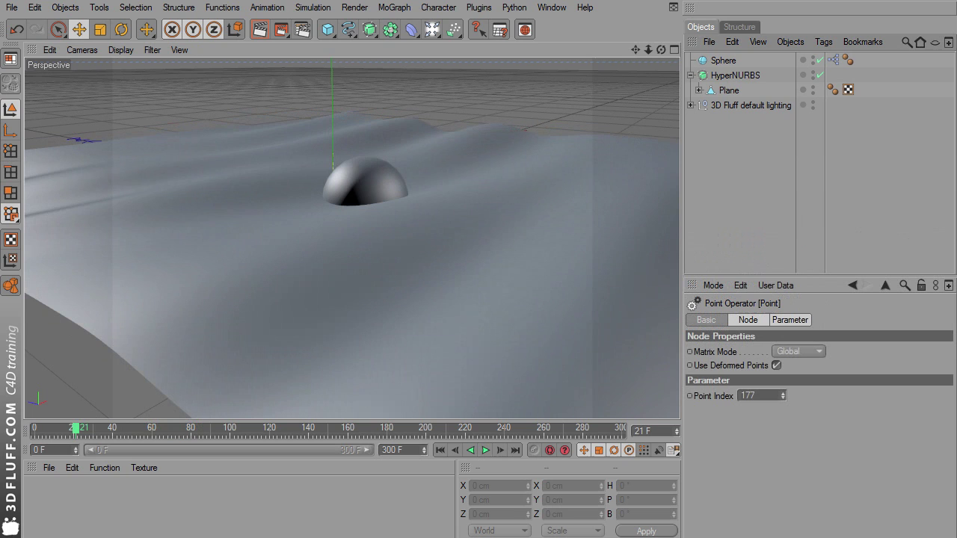
Step: Delete the sphere's XPresso tag
left_click(835, 60)
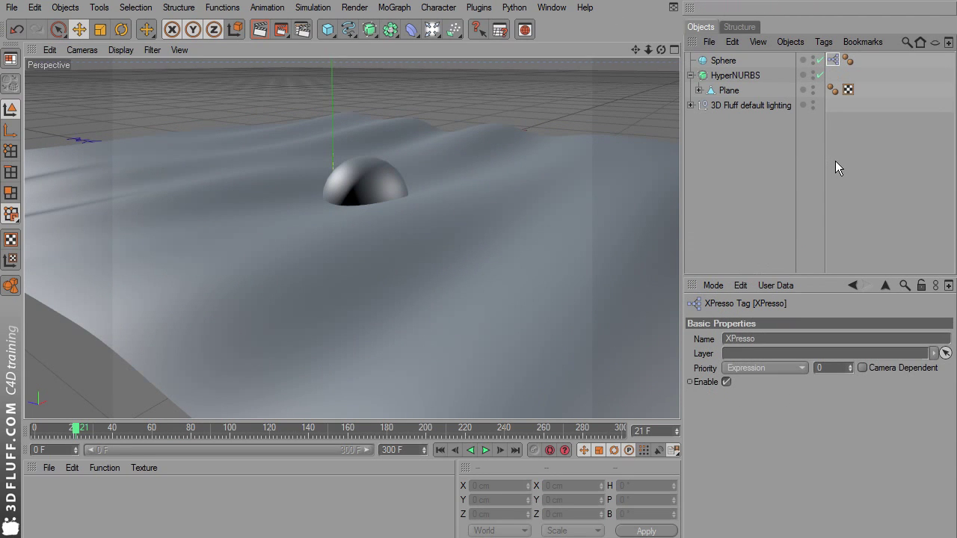
key("Delete")
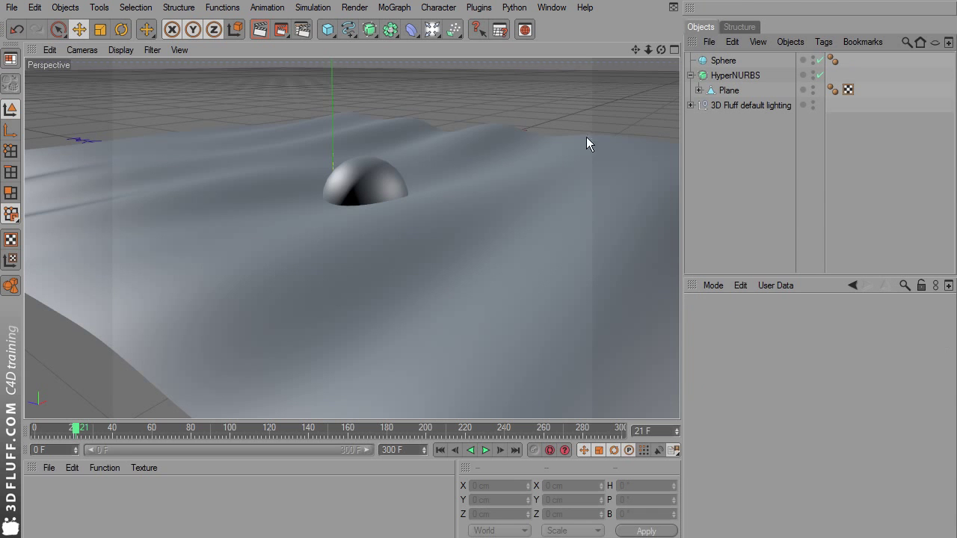
left_click_drag(588, 179, 329, 192, "alt")
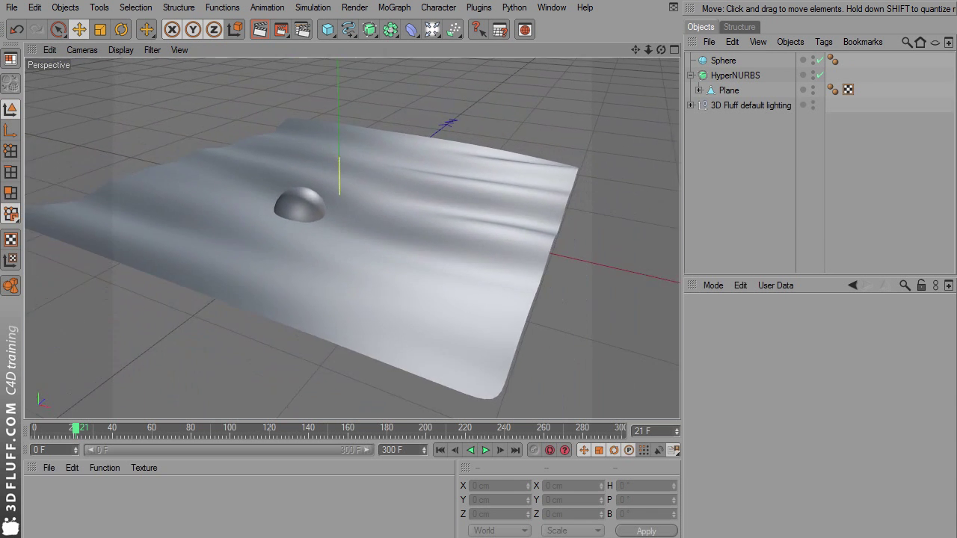
Step: Add a MoGraph Cloner and put the Sphere inside it as its child
left_click(394, 8)
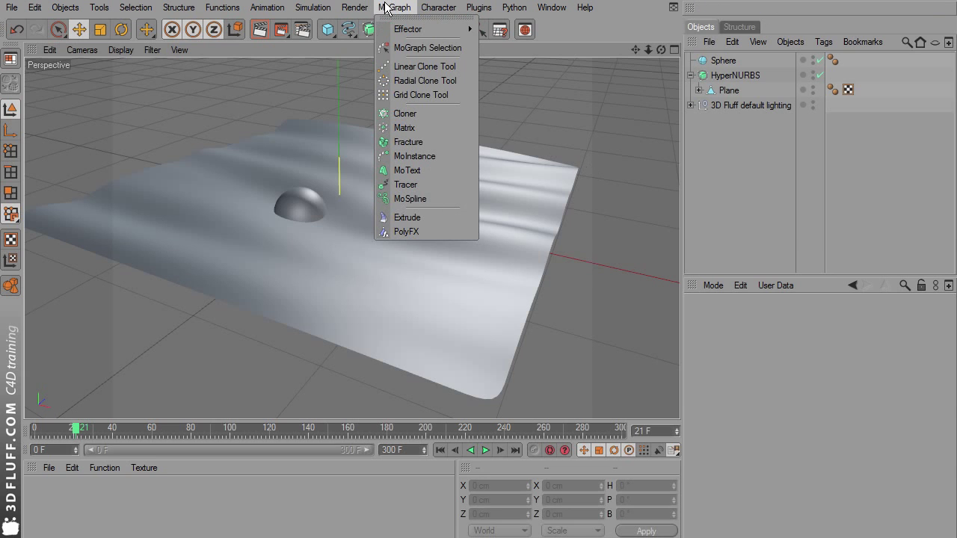
left_click(450, 112)
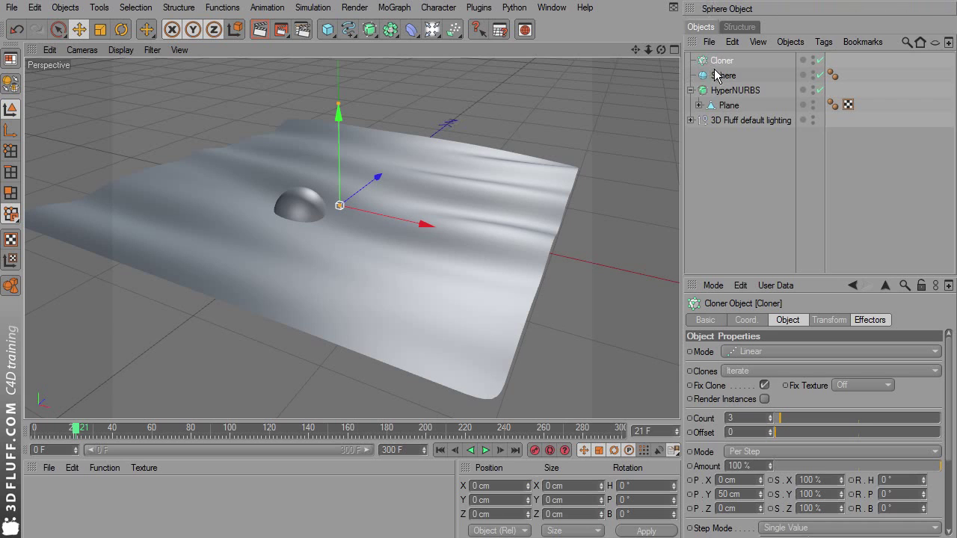
left_click_drag(715, 74, 718, 67)
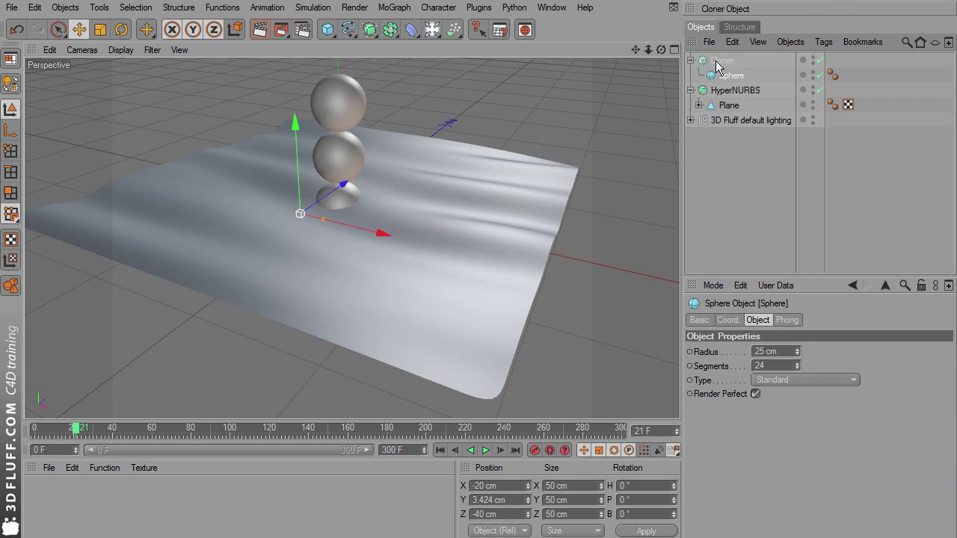
Step: Switch the Cloner to Object mode with the Plane set as its Object
left_click(722, 61)
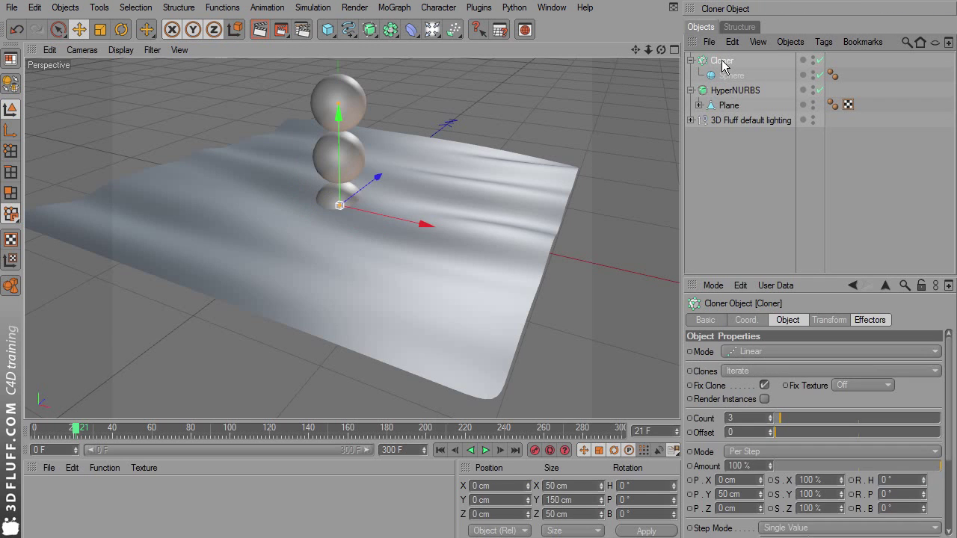
left_click(792, 327)
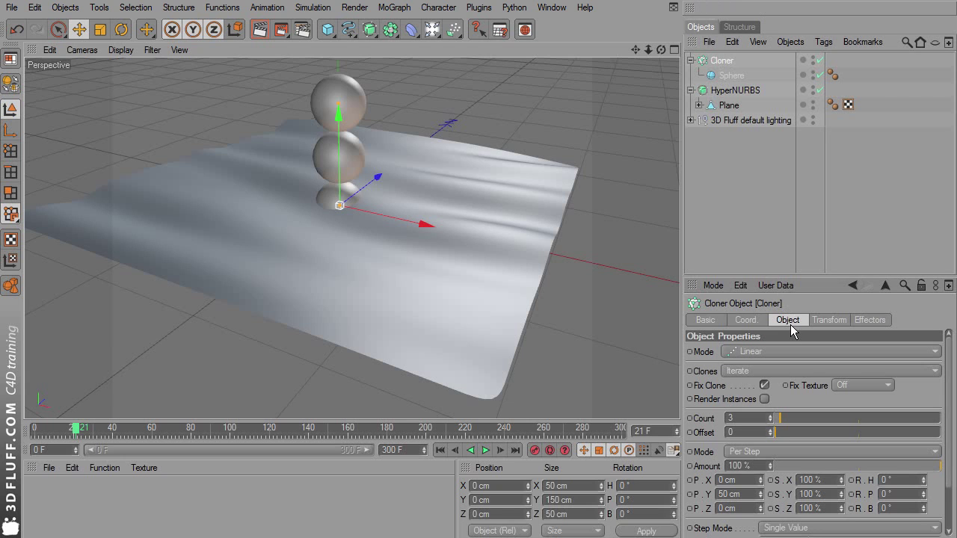
left_click(771, 353)
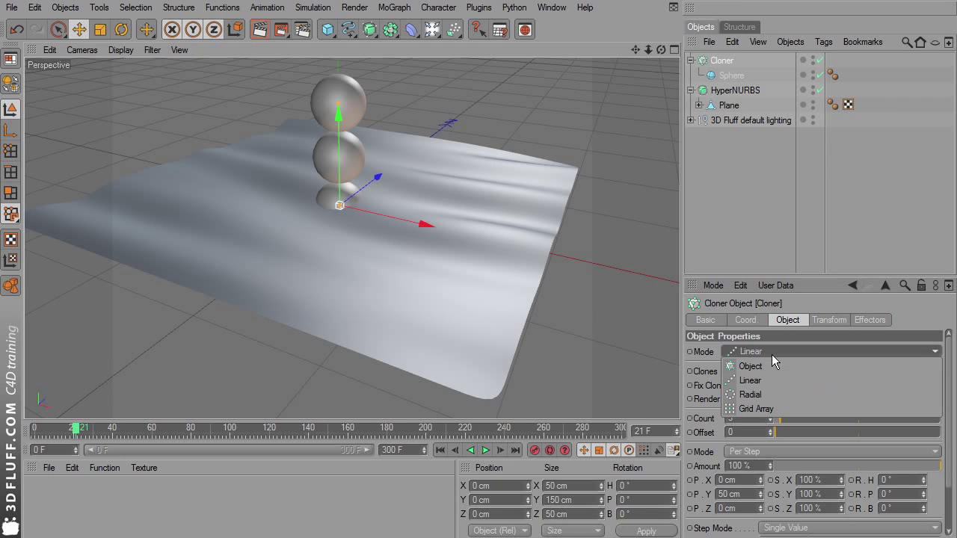
left_click(772, 366)
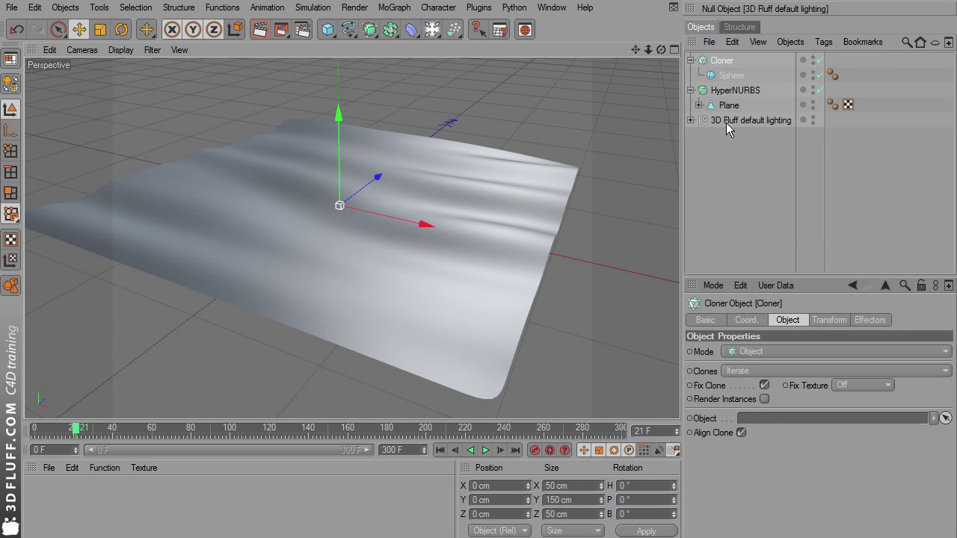
left_click_drag(727, 111, 772, 356)
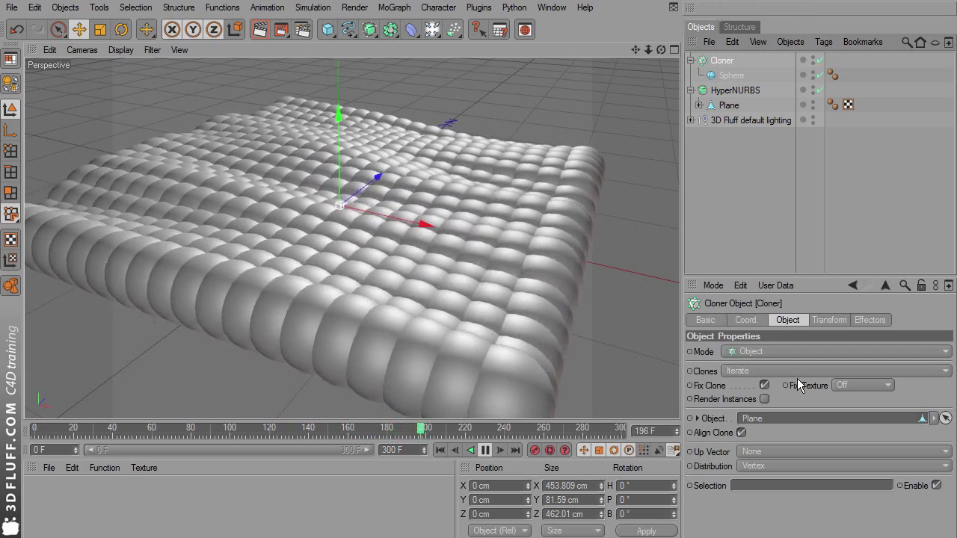
Step: Set the Cloner's Distribution to Surface with a Count of 50
left_click(755, 467)
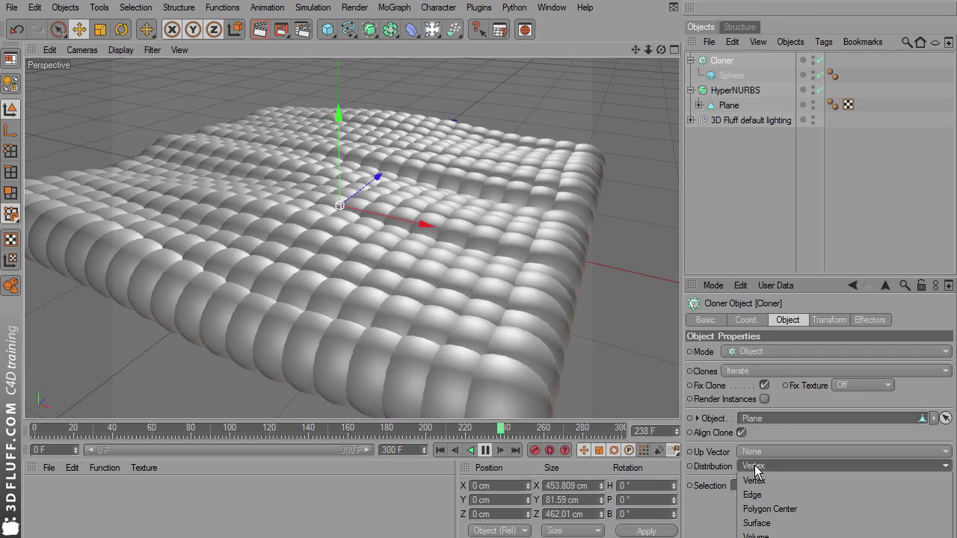
left_click(756, 524)
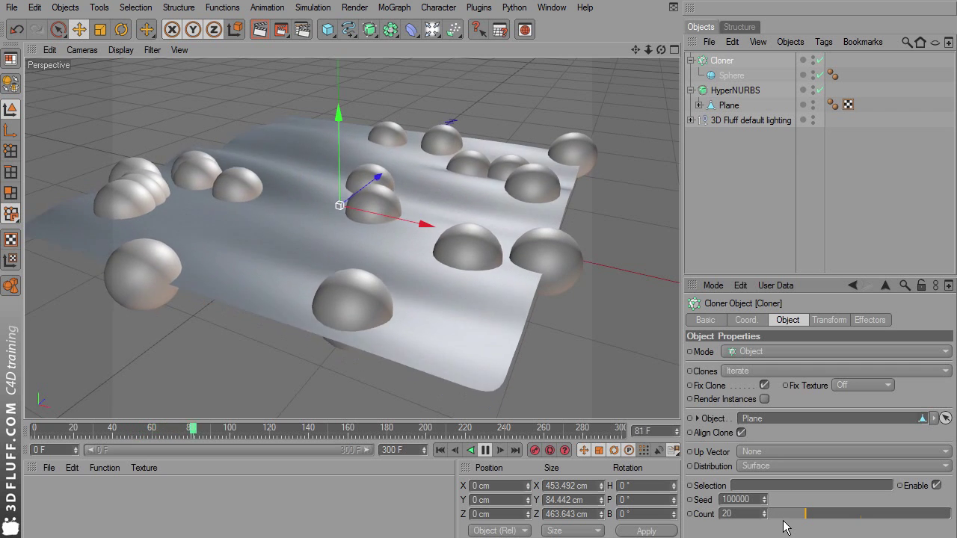
double_click(755, 513)
type("50")
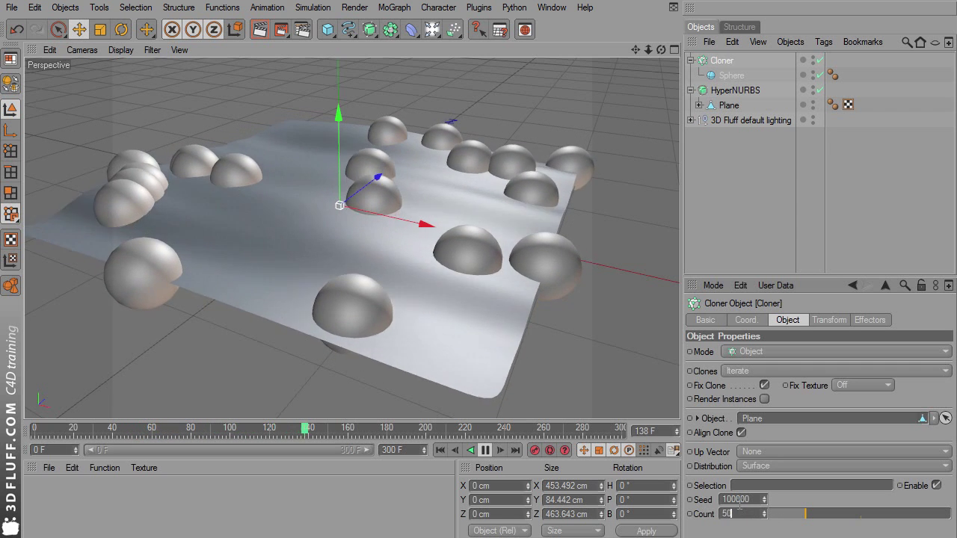
key("Return")
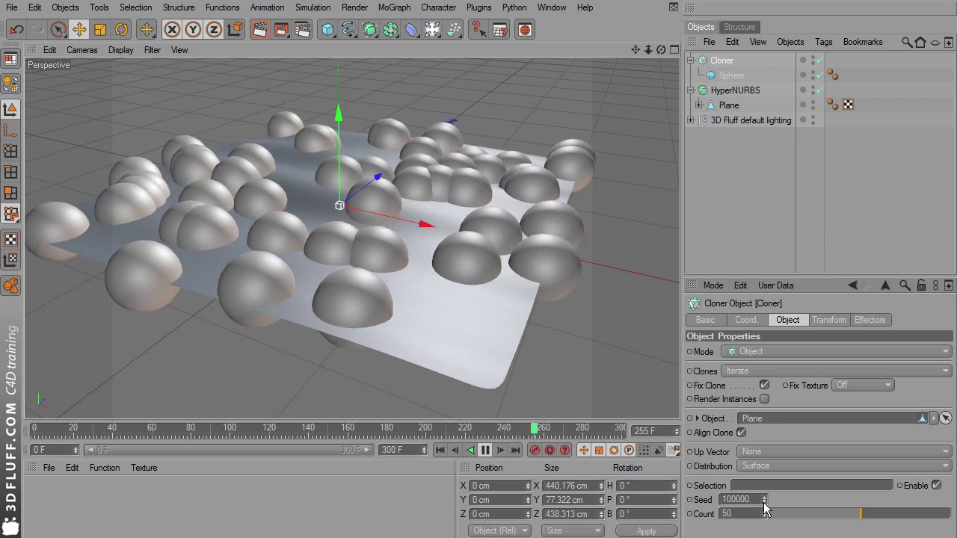
Step: Lower the Cloner's Seed to 99984 to rearrange the clones
left_click(764, 502)
left_click(764, 502)
left_click(764, 503)
left_click(764, 502)
left_click(764, 503)
left_click(764, 502)
left_click(764, 503)
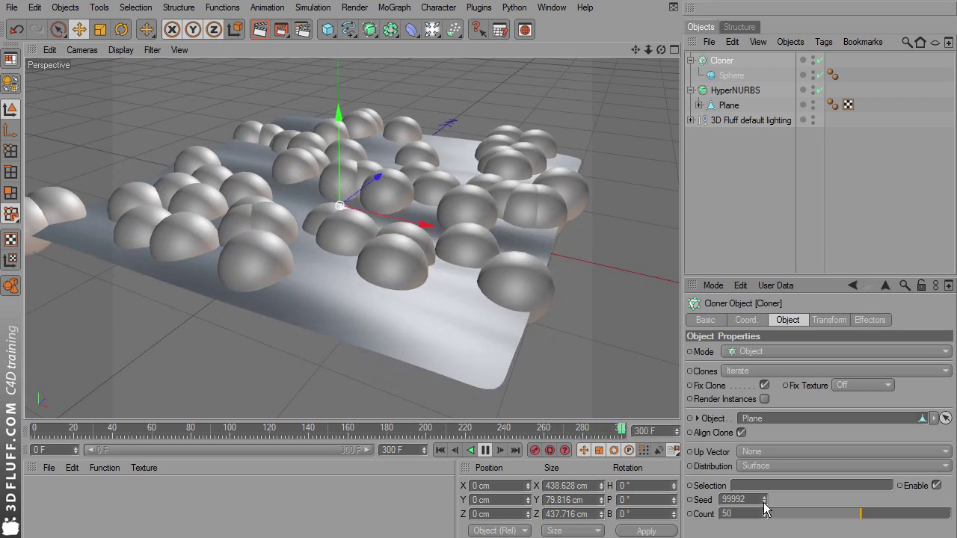
left_click(764, 502)
left_click(764, 502)
left_click(764, 503)
left_click(764, 503)
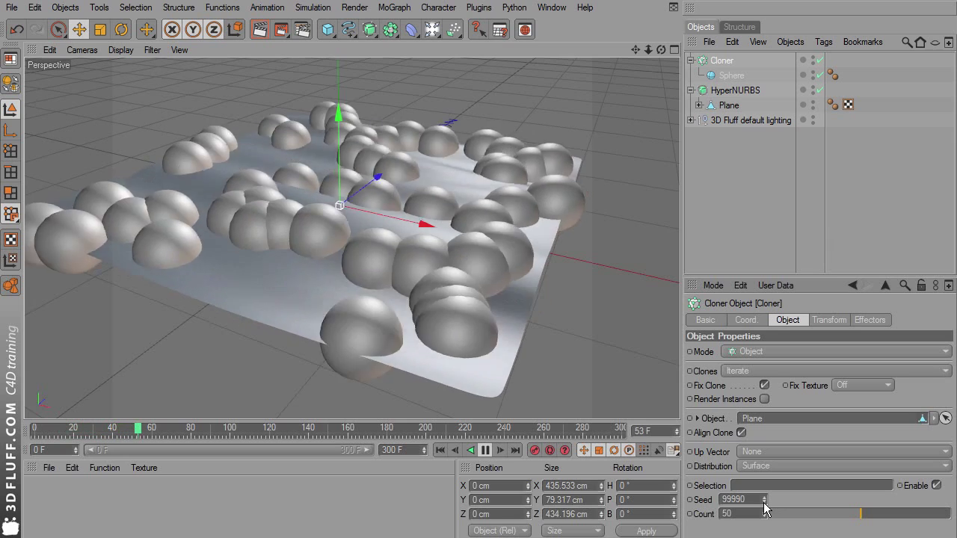
left_click(764, 502)
left_click(764, 502)
left_click(764, 503)
left_click(764, 502)
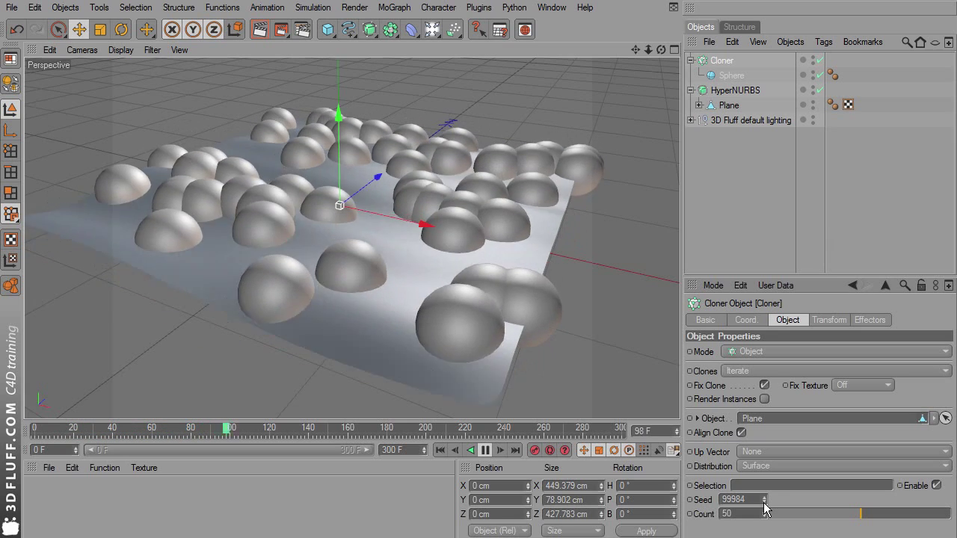
left_click(764, 502)
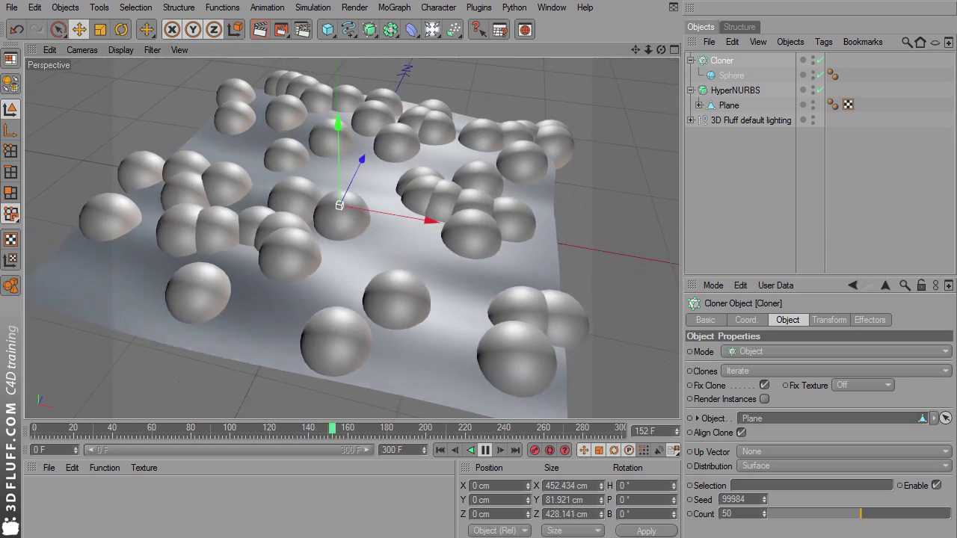
left_click_drag(404, 149, 458, 142, "alt")
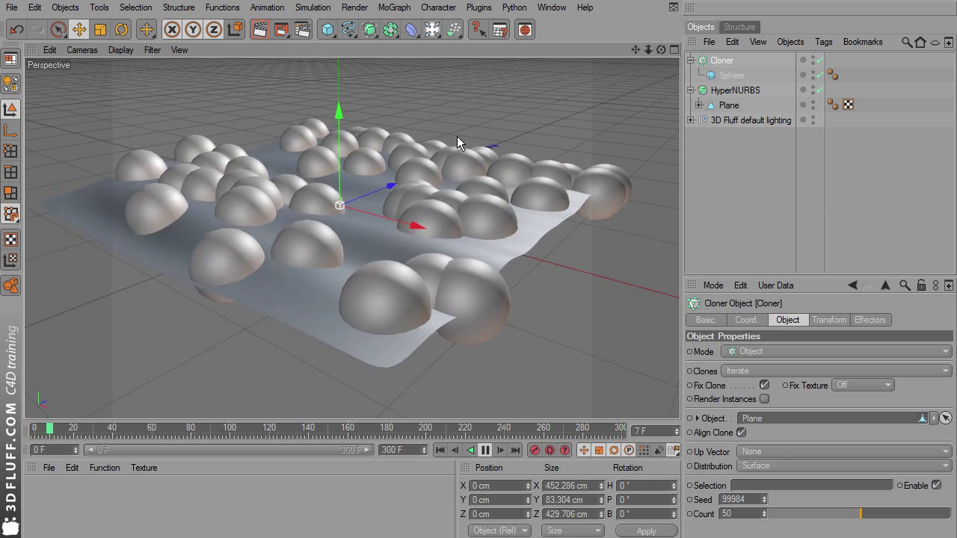
Step: Set the Sphere's radius to 10 cm
left_click(728, 76)
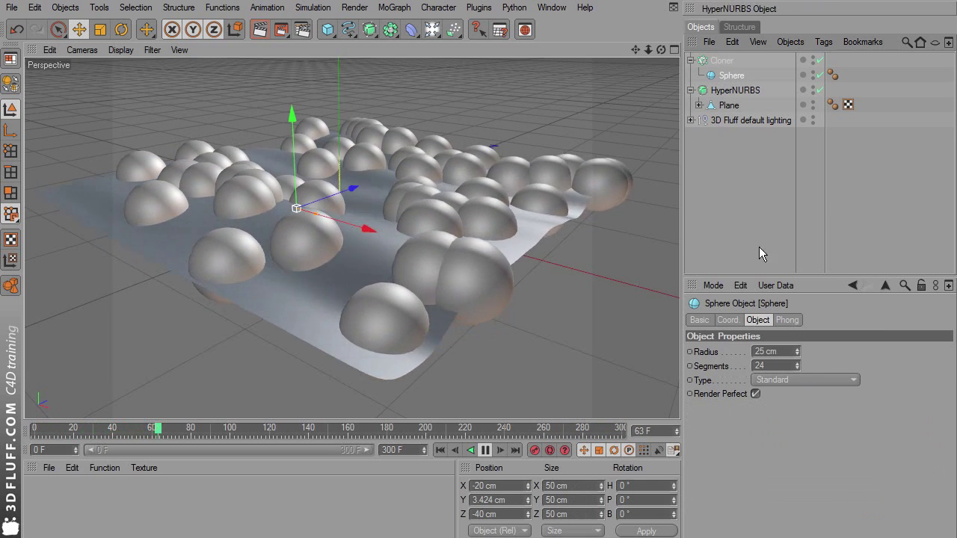
left_click(785, 351)
type("10")
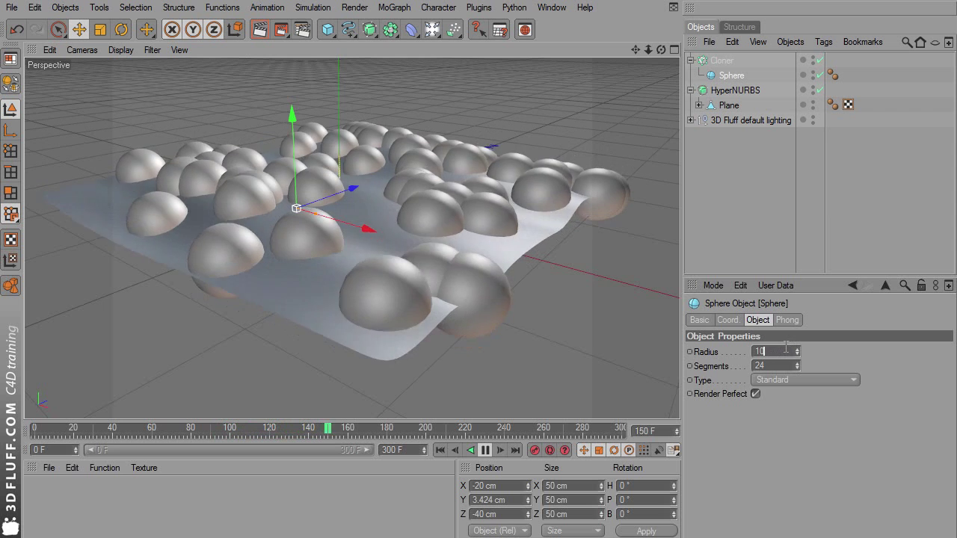
key("Return")
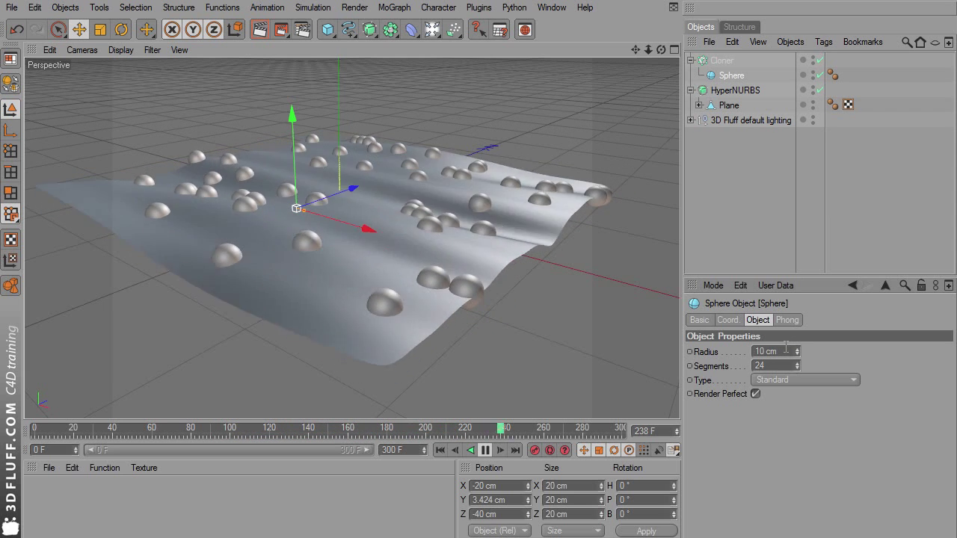
Step: Raise the Cloner's Count to 500 so clones blanket the plane
left_click(720, 60)
left_click(749, 515)
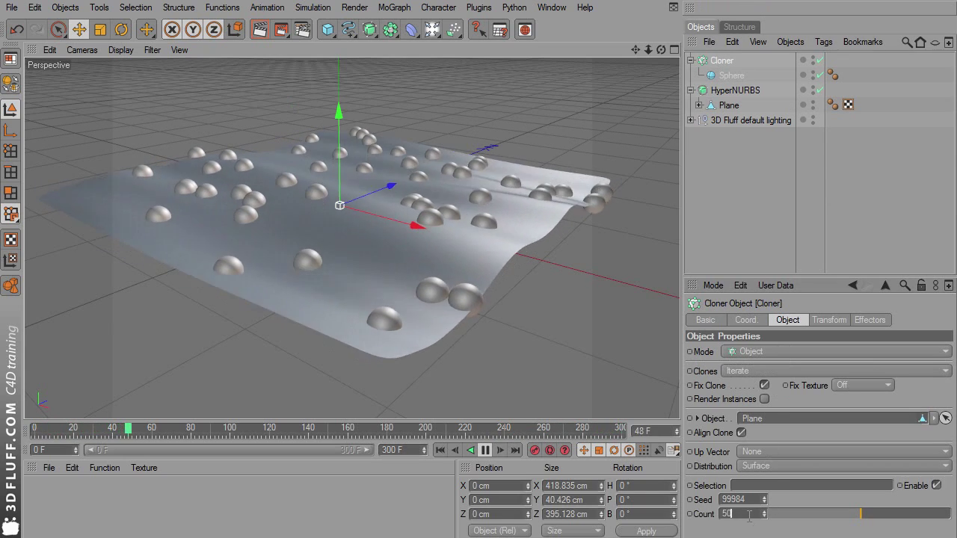
type("0")
key("Return")
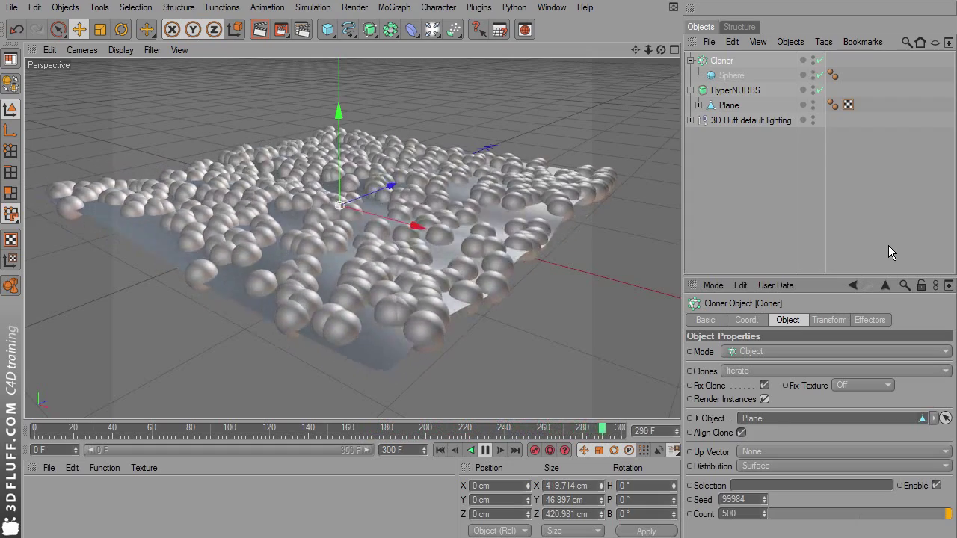
left_click(722, 62)
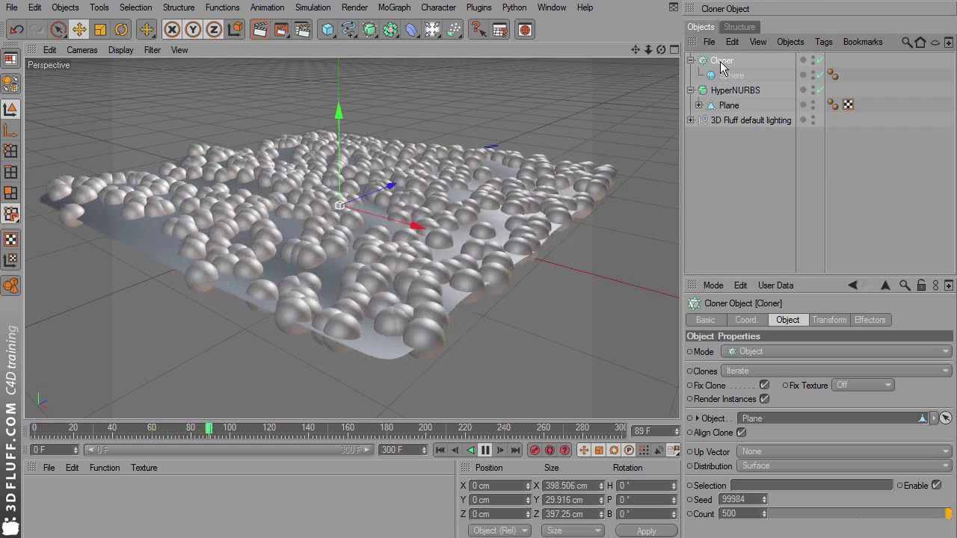
left_click(383, 8)
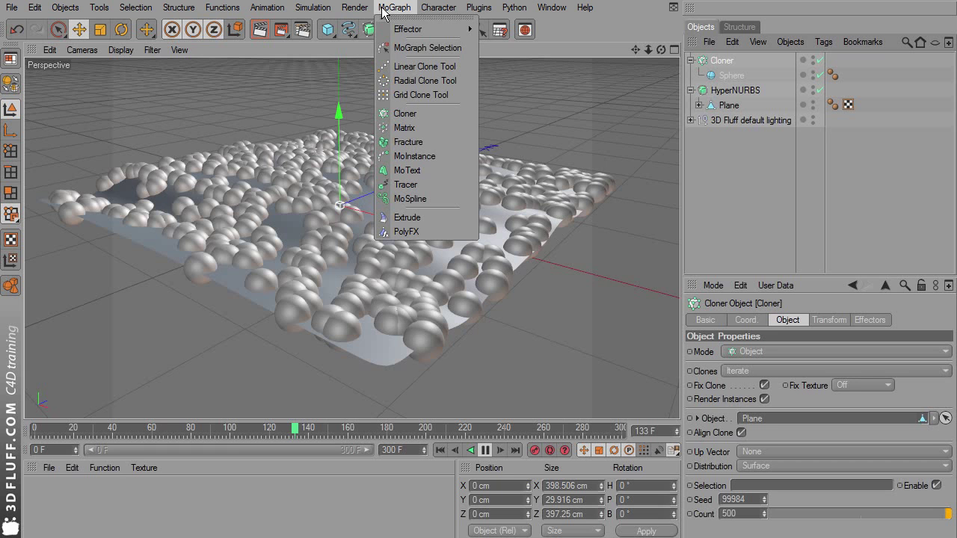
Step: Add a Delay effector and confirm it is listed among the Cloner's effectors
mouse_move(391, 29)
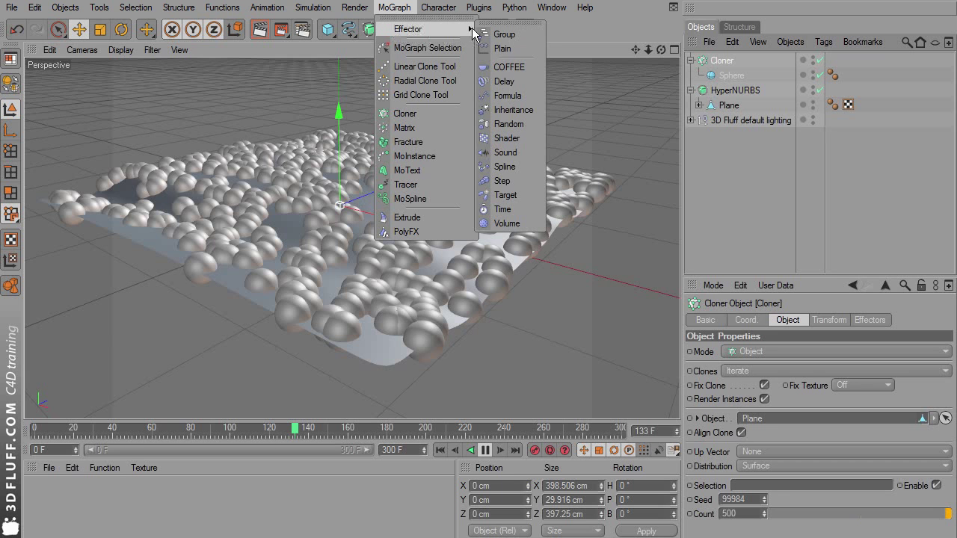
left_click(515, 82)
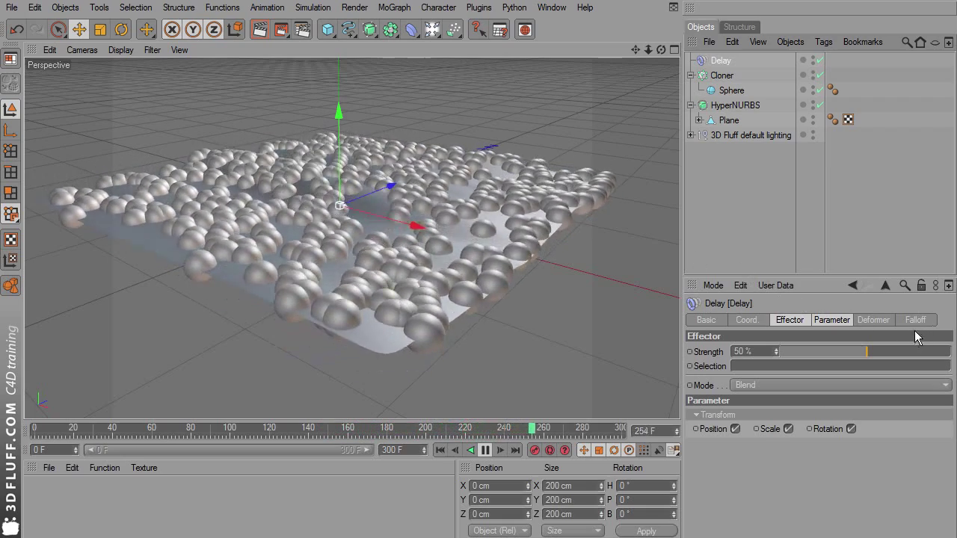
left_click(721, 75)
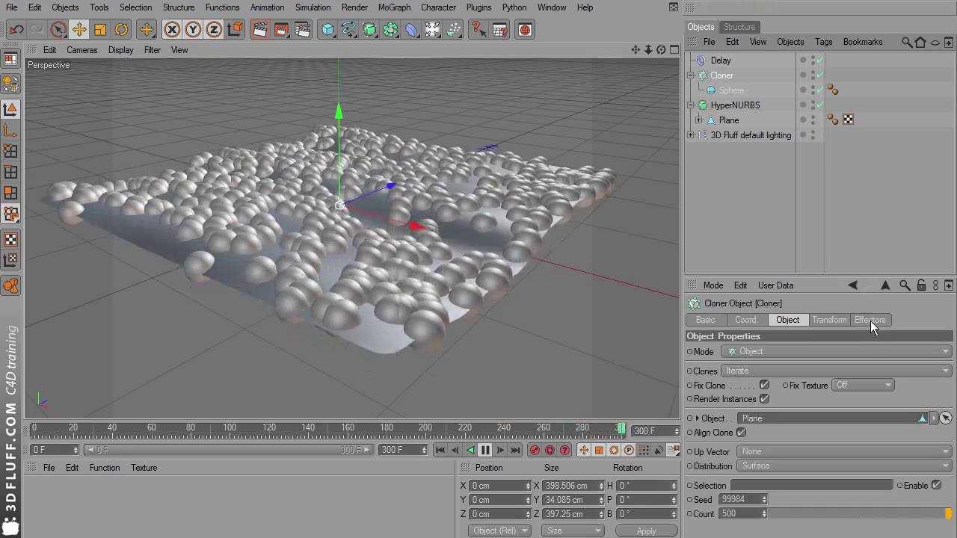
left_click(869, 320)
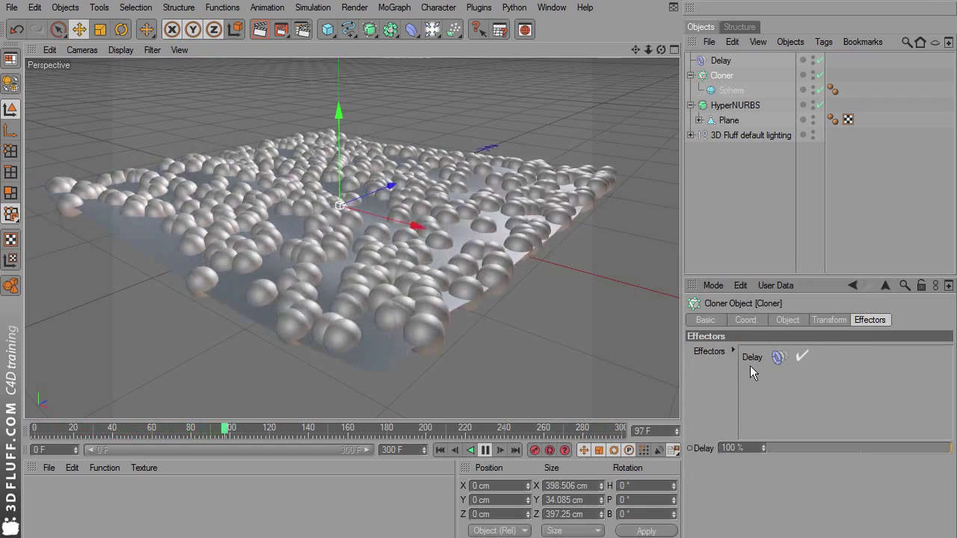
left_click(786, 322)
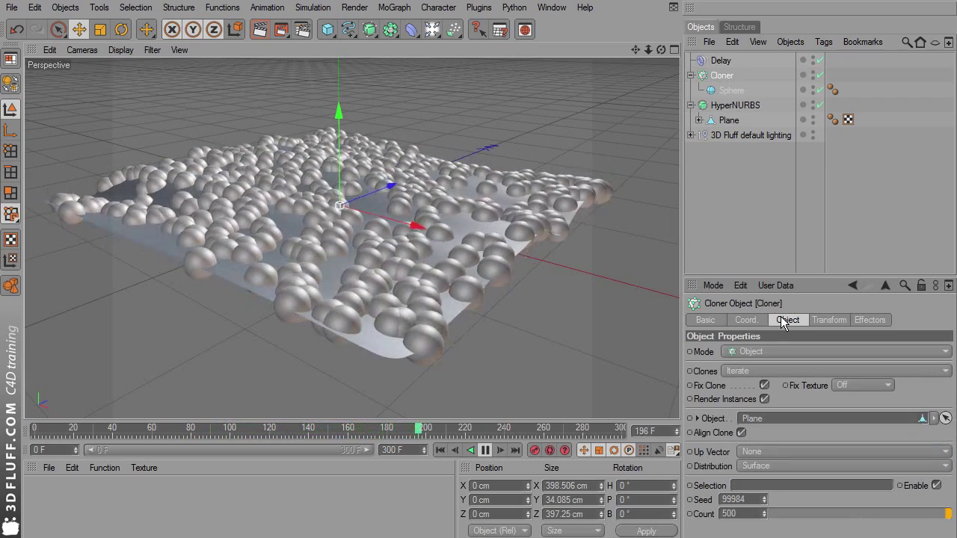
Step: Switch the Delay effector to Spring mode and raise its Strength to about 87%
left_click(721, 61)
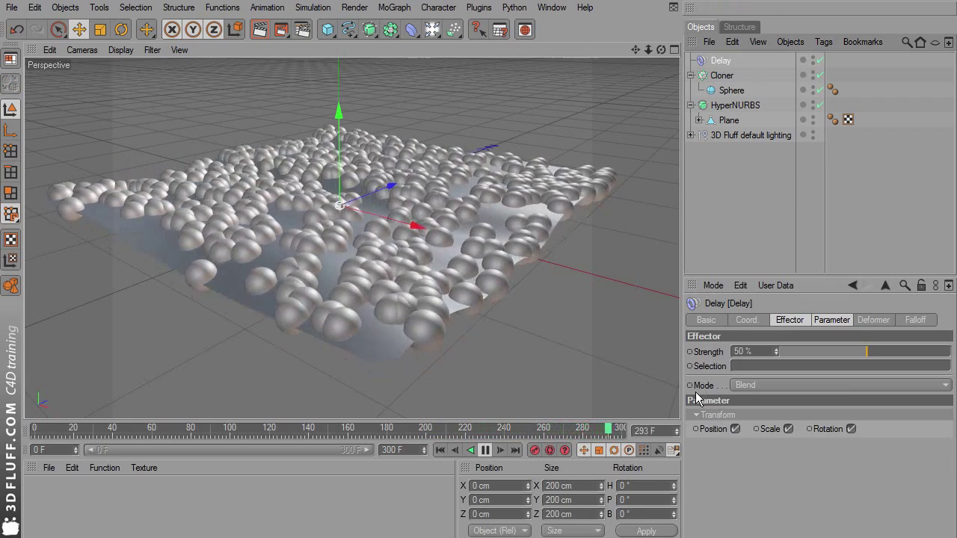
left_click(772, 383)
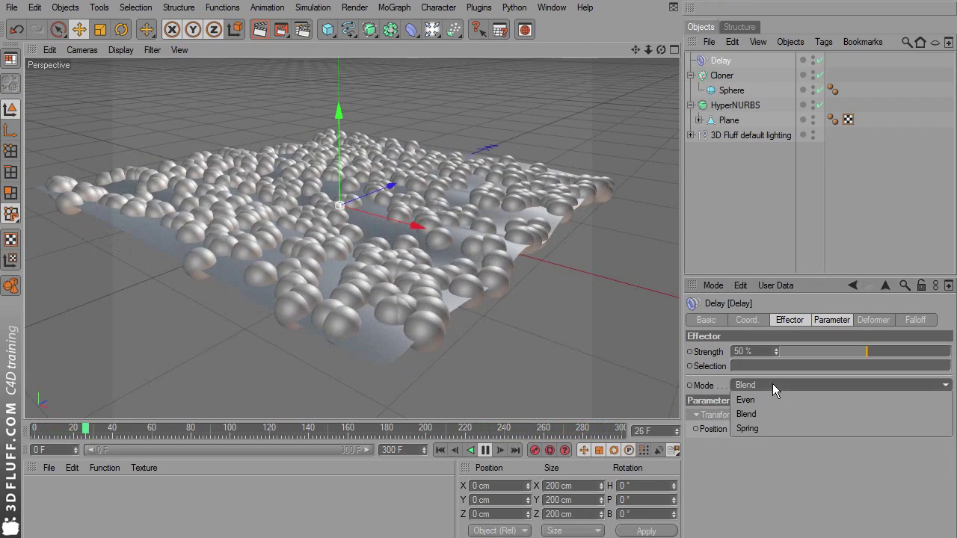
left_click(755, 428)
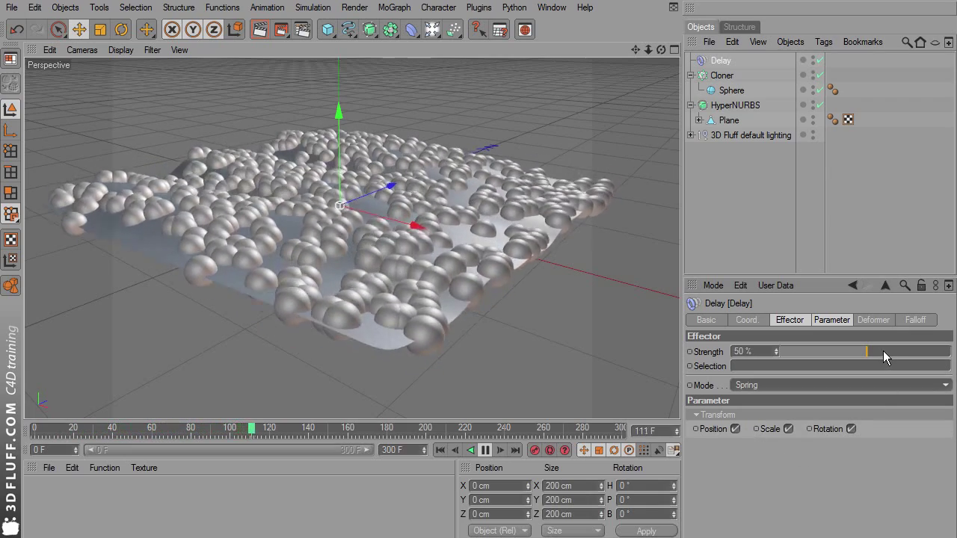
left_click(885, 351)
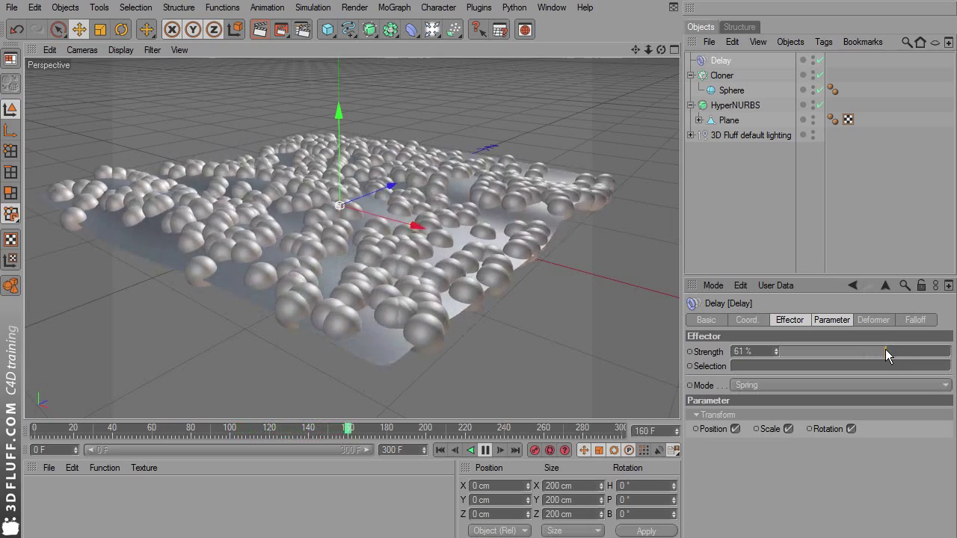
left_click_drag(885, 350, 910, 350)
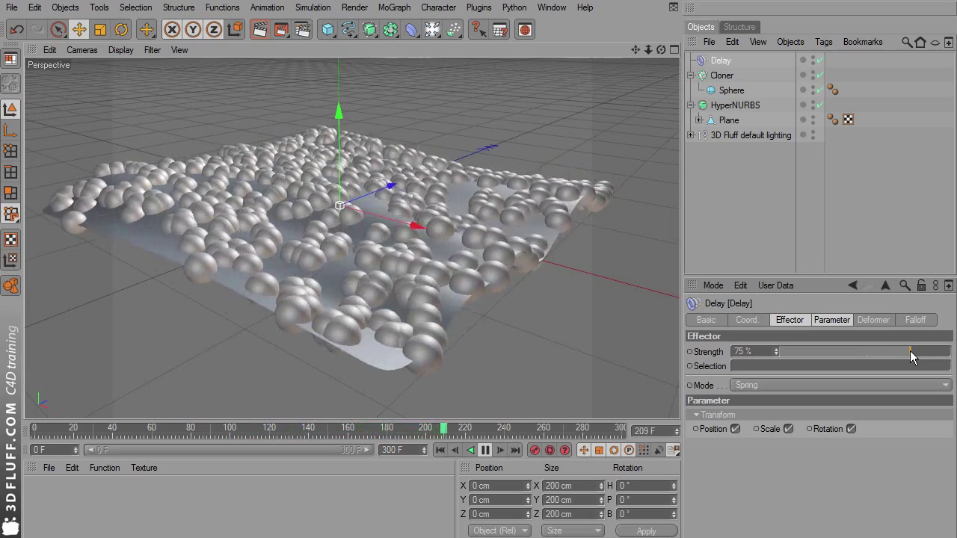
left_click_drag(910, 351, 931, 351)
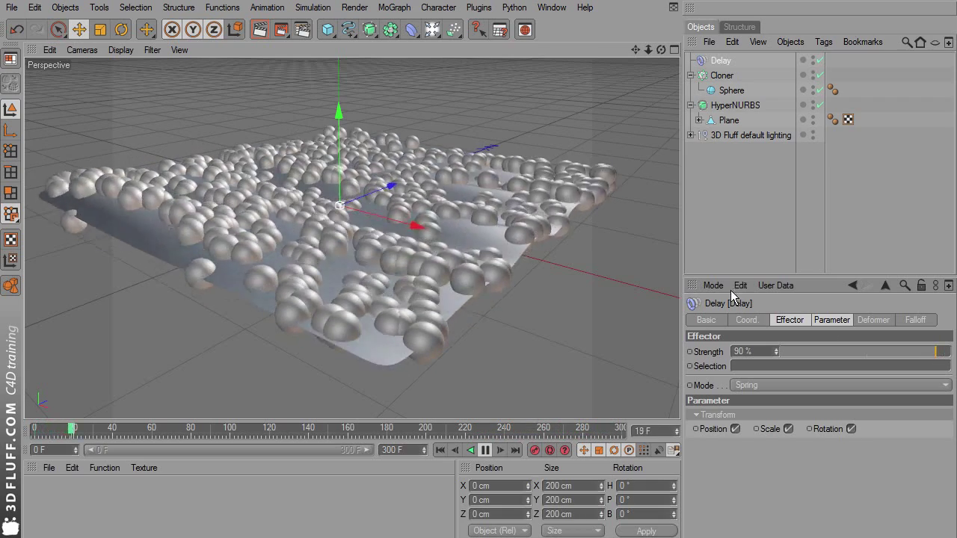
Step: Check the bouncing clones from low and high angles and nudge the Delay Strength up to 98%
left_click_drag(530, 314, 531, 288, "alt")
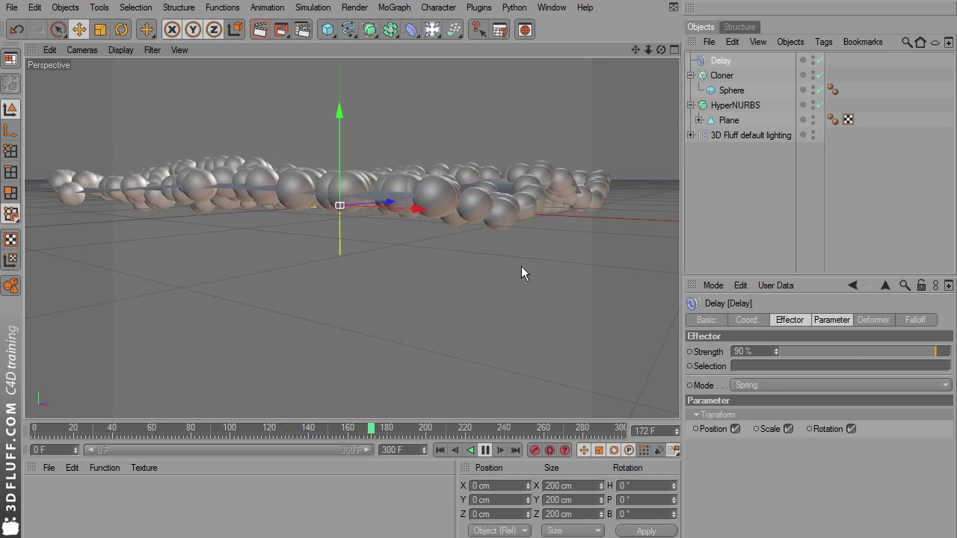
left_click_drag(521, 266, 521, 336, "alt")
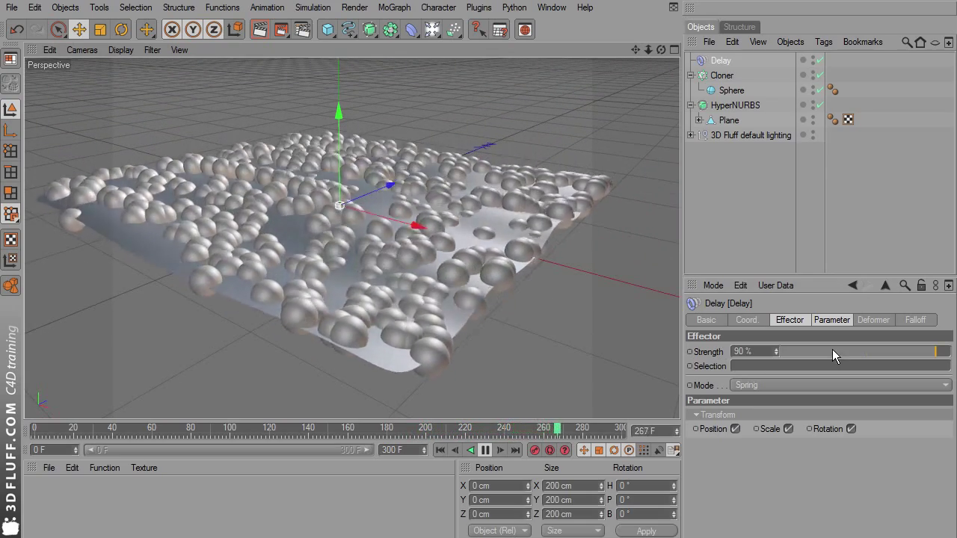
left_click(776, 348)
left_click(776, 347)
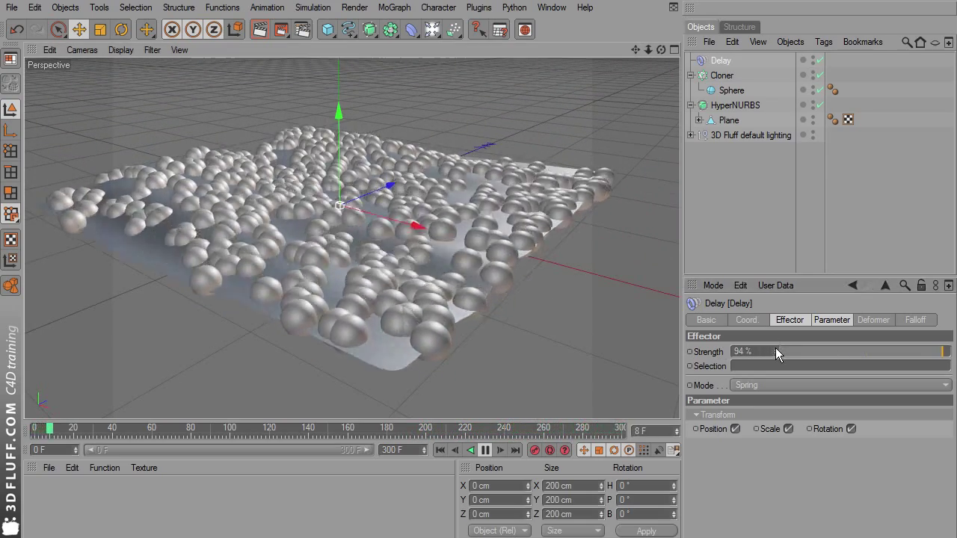
left_click(775, 348)
left_click(774, 347)
left_click(775, 347)
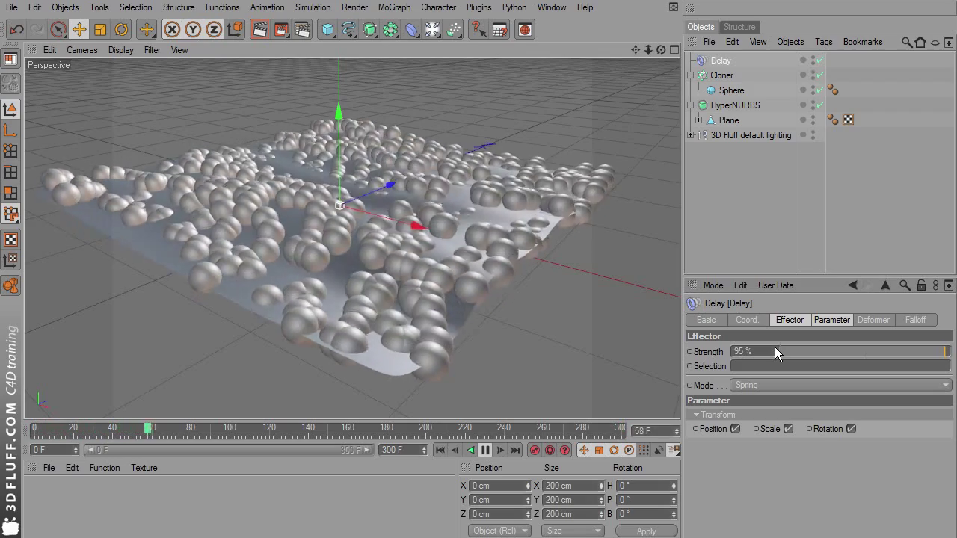
scroll(774, 347, "up", 3)
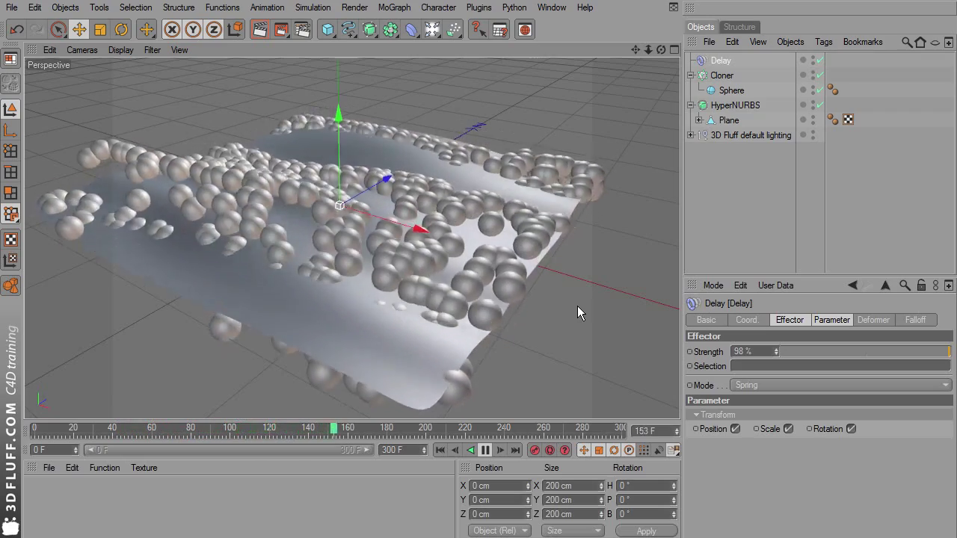
Step: Keyframe the Delay Strength at 0% on frame 0 and 100% on frame 140
left_click(484, 450)
left_click(445, 452)
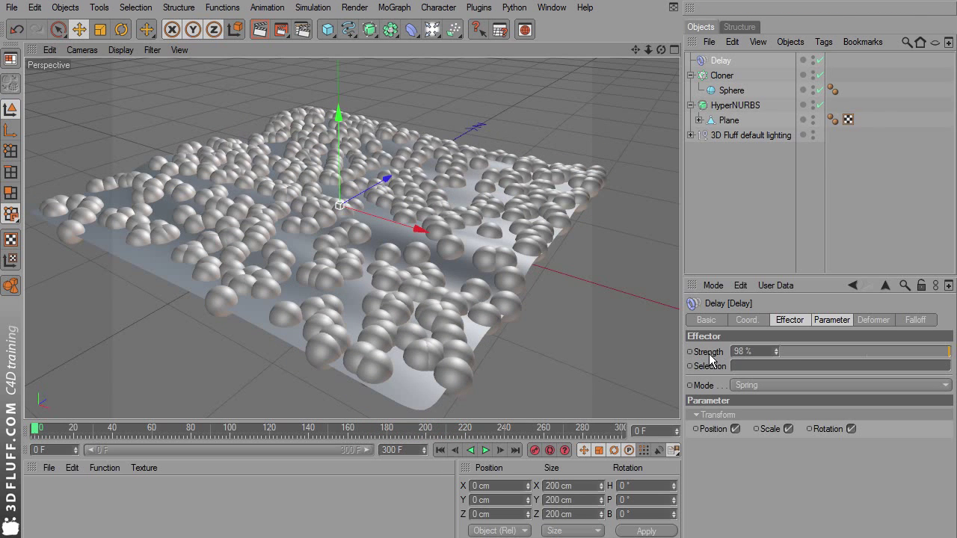
left_click(781, 352)
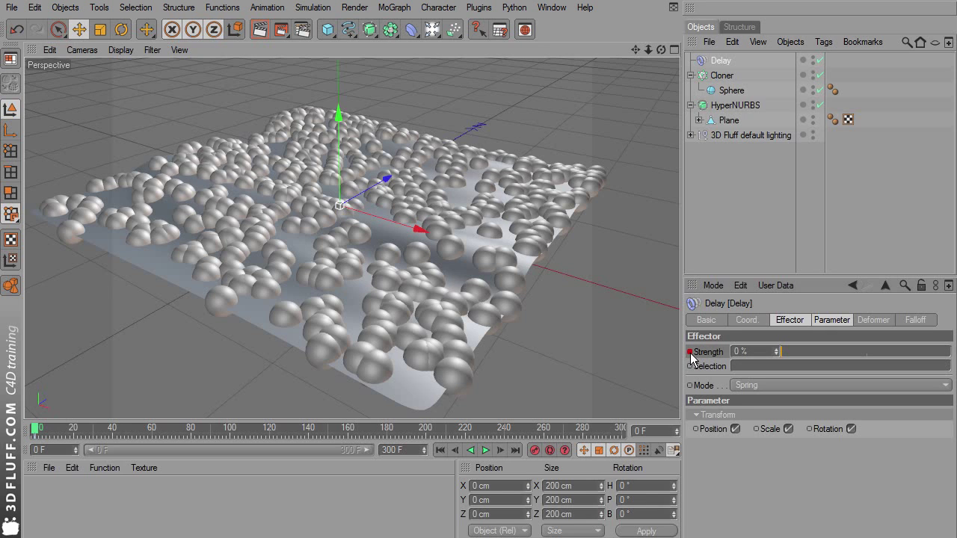
left_click(230, 432)
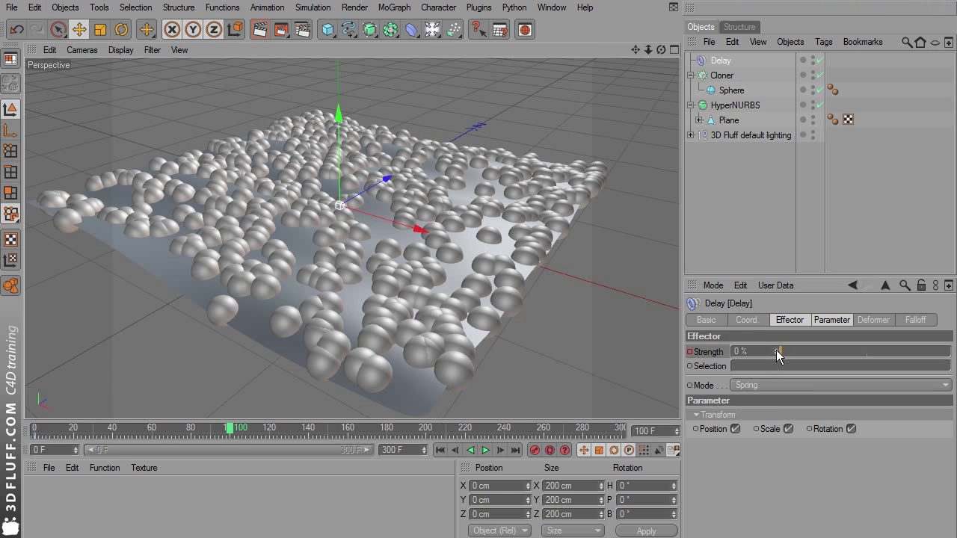
left_click_drag(776, 351, 826, 352)
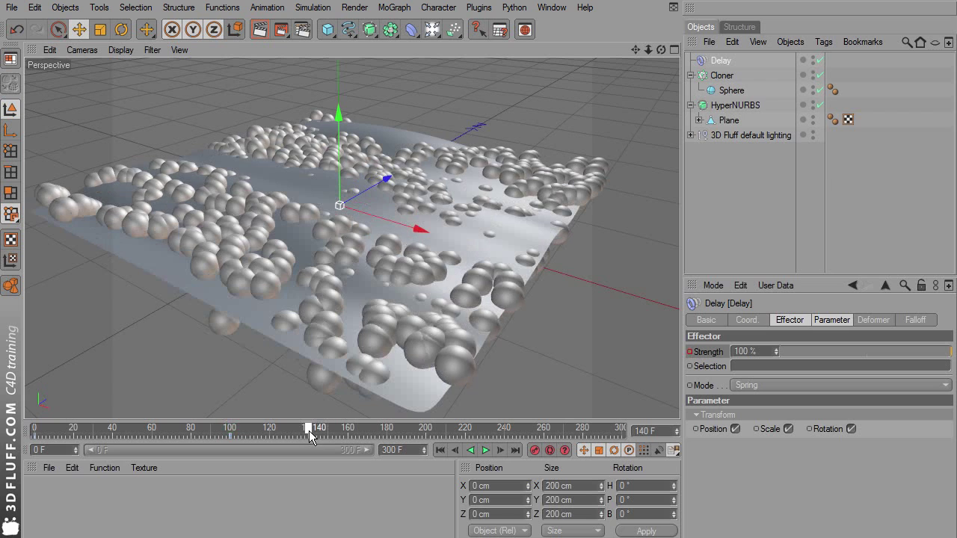
left_click(691, 352)
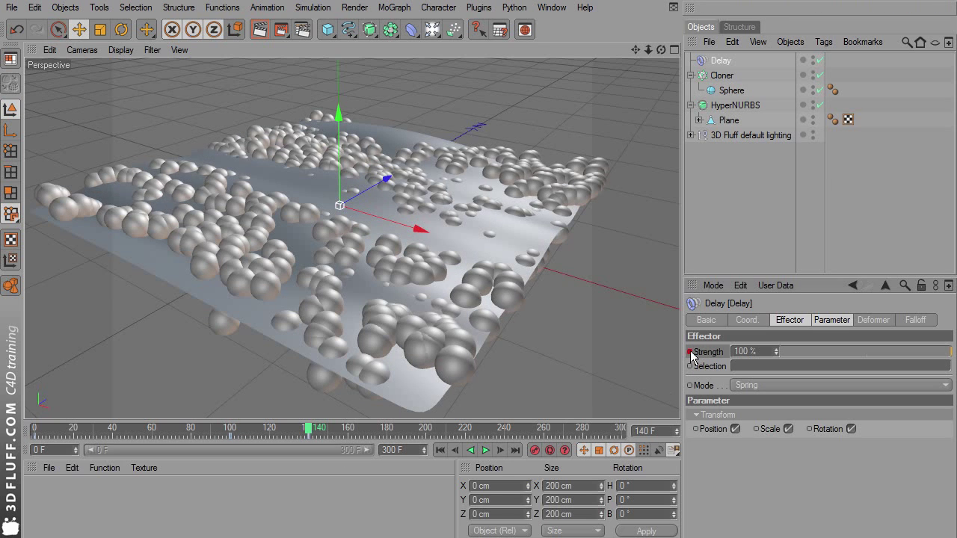
Step: Keyframe the Delay Strength back to 0% at frame 250 and play the animation
left_click(523, 431)
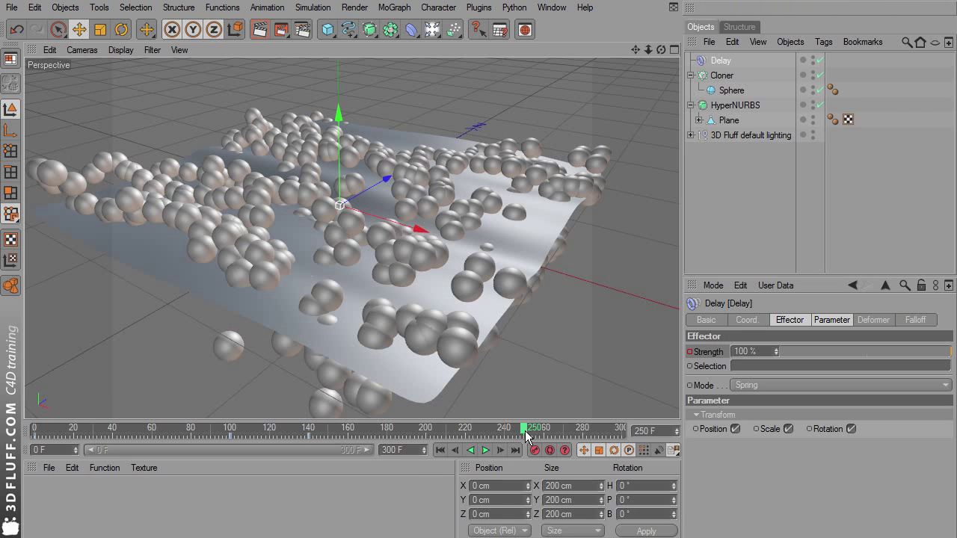
left_click_drag(791, 349, 689, 357)
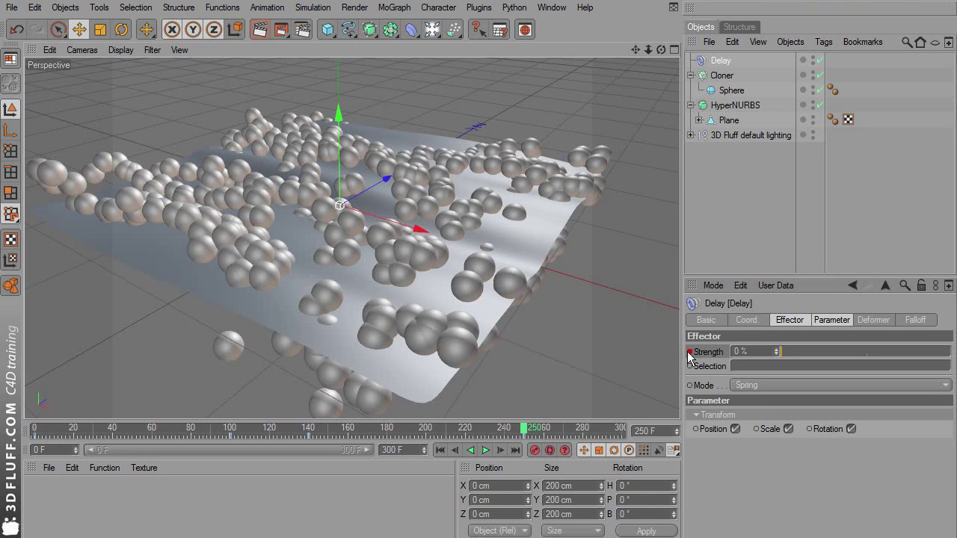
left_click(485, 450)
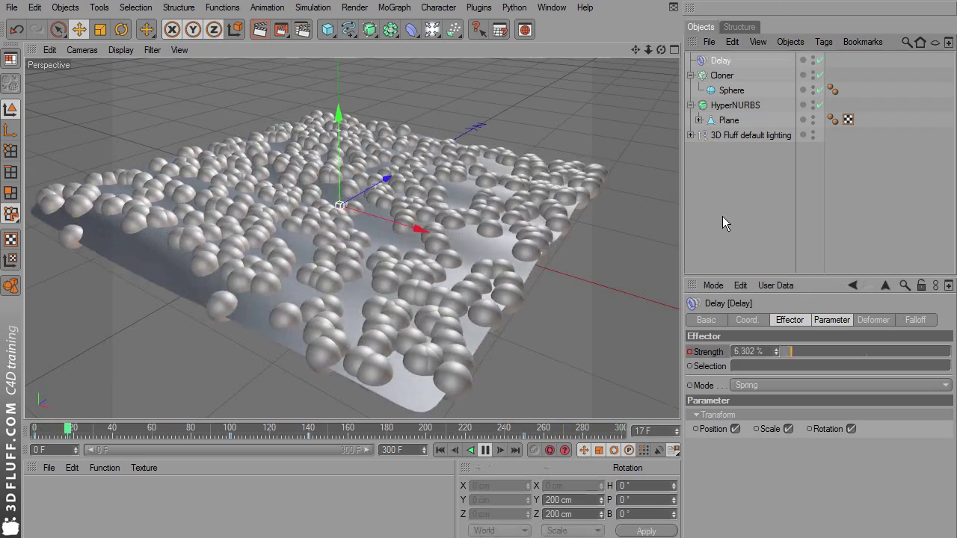
left_click(722, 216)
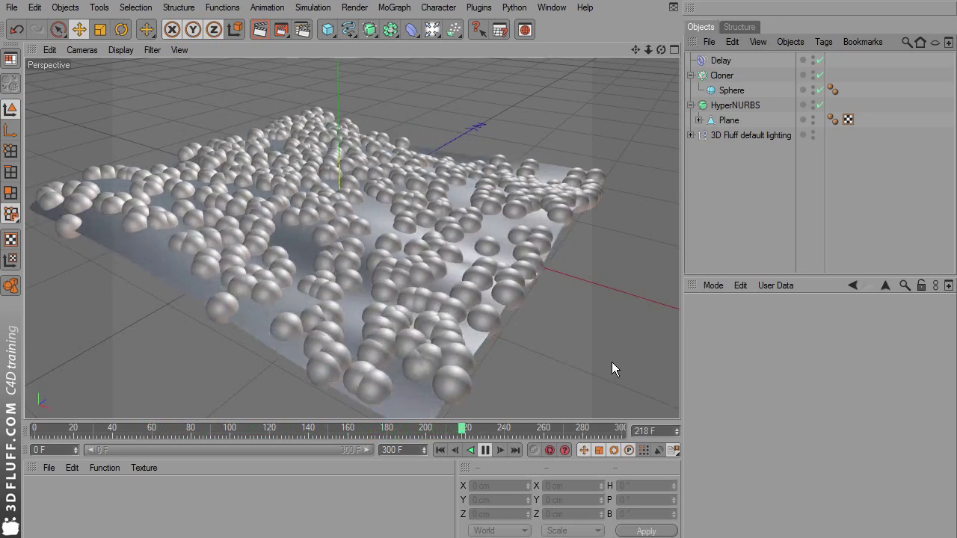
left_click_drag(612, 369, 611, 369, "alt")
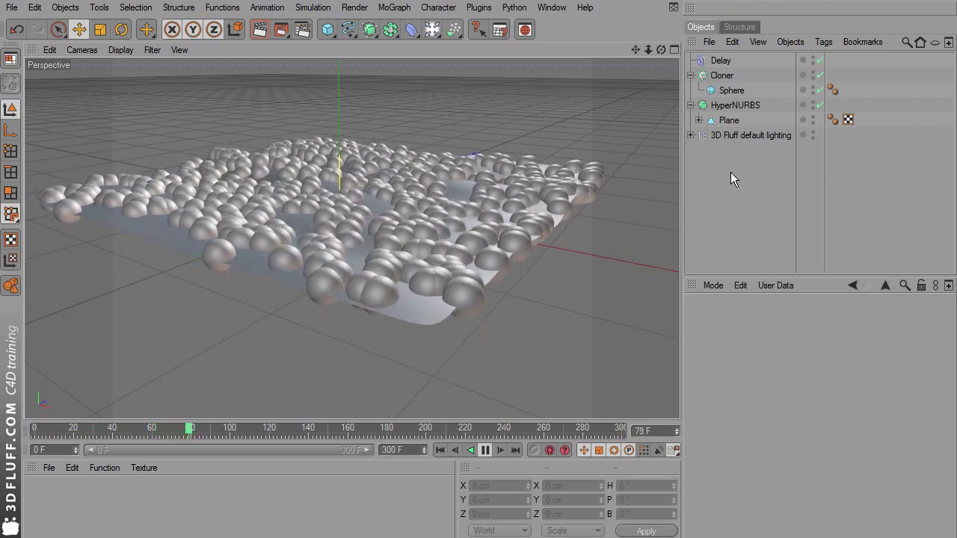
Step: Change the Plane's Displacer Height from 10 cm to 25 cm
left_click(699, 119)
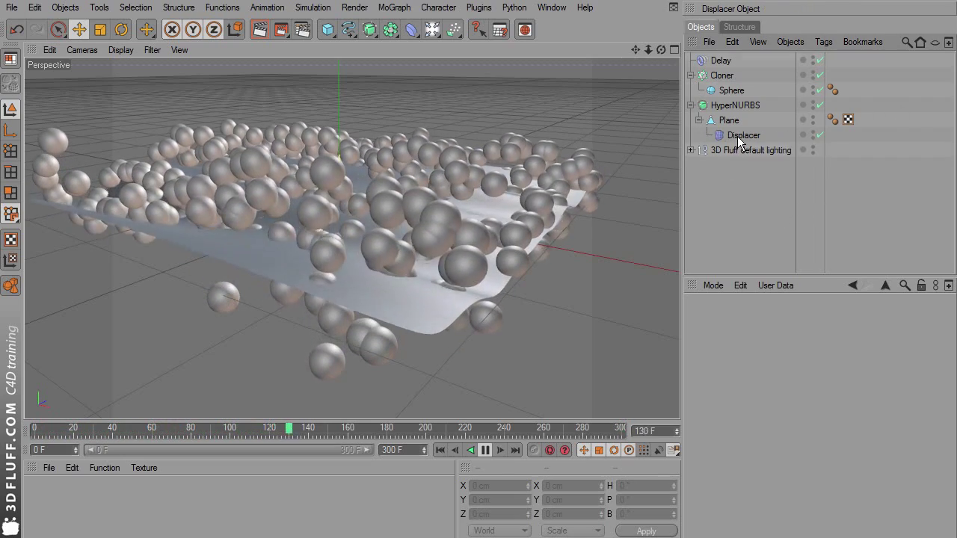
left_click(736, 136)
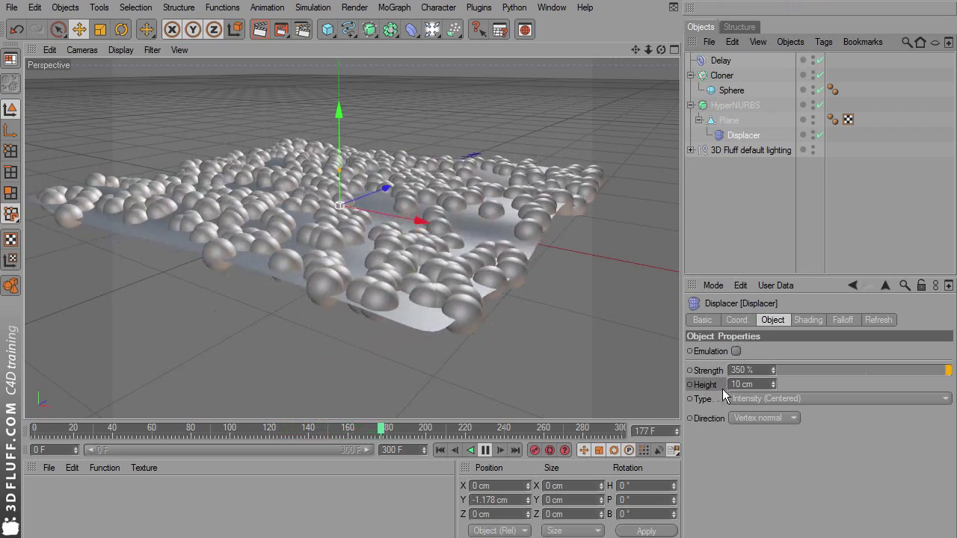
left_click(744, 384)
type("25")
key("Return")
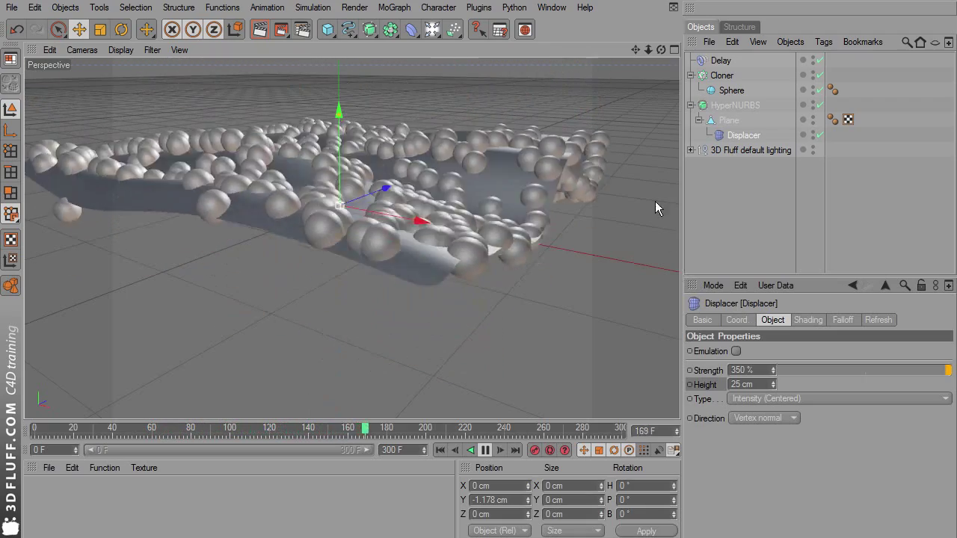
left_click(704, 188)
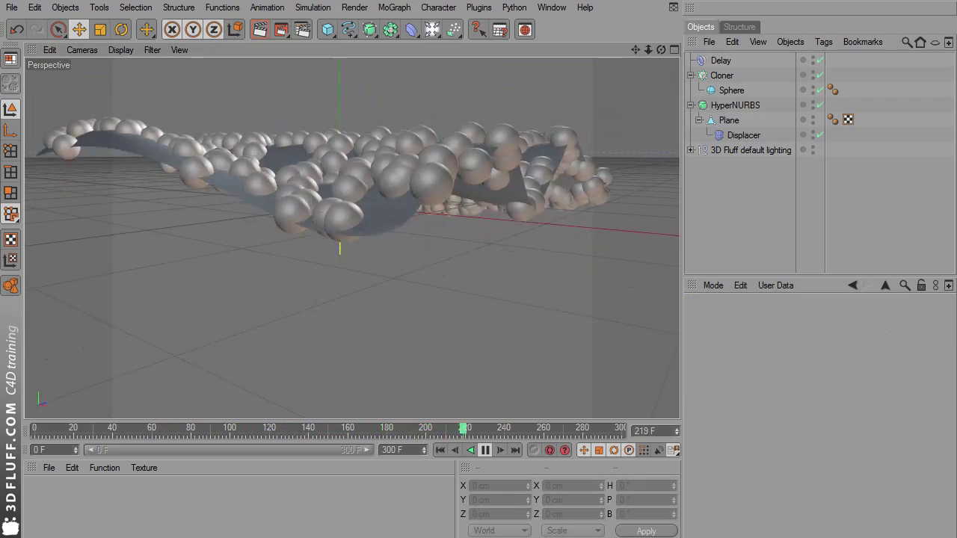